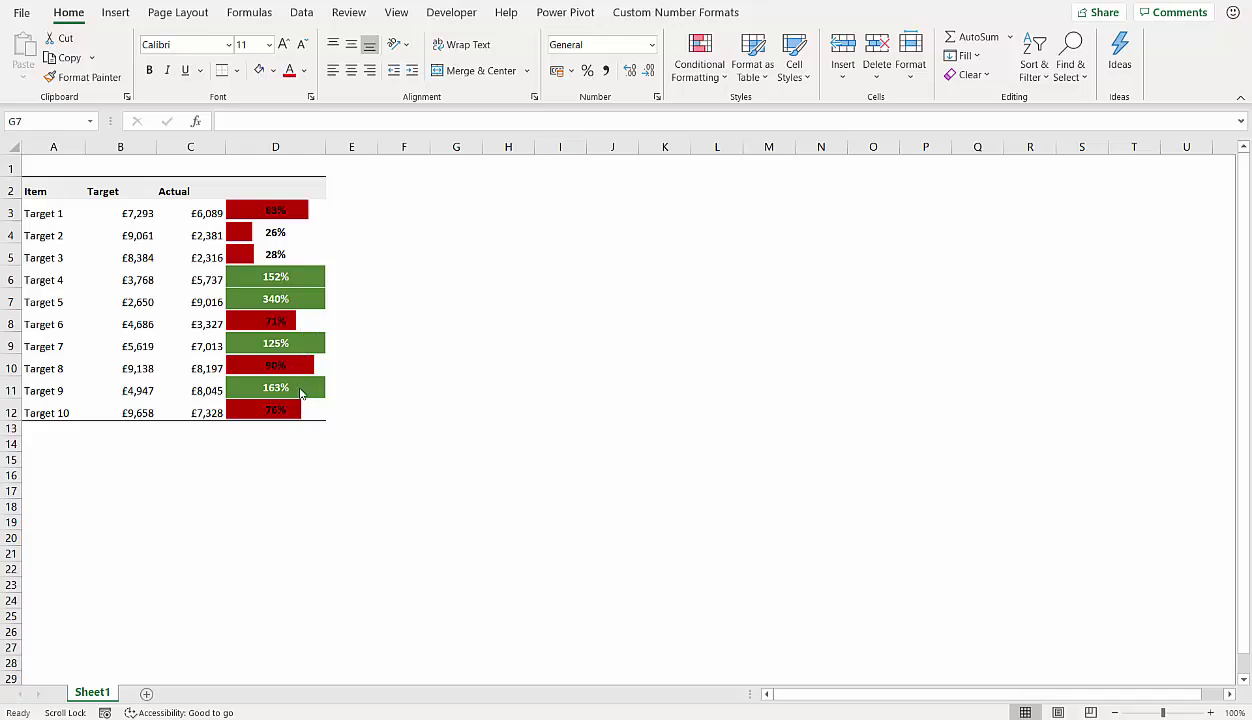
# Step: Examine the formula in cell D3 that calculates actual as a percentage of target
pyautogui.moveTo(275, 213); pyautogui.dragTo(290, 410)
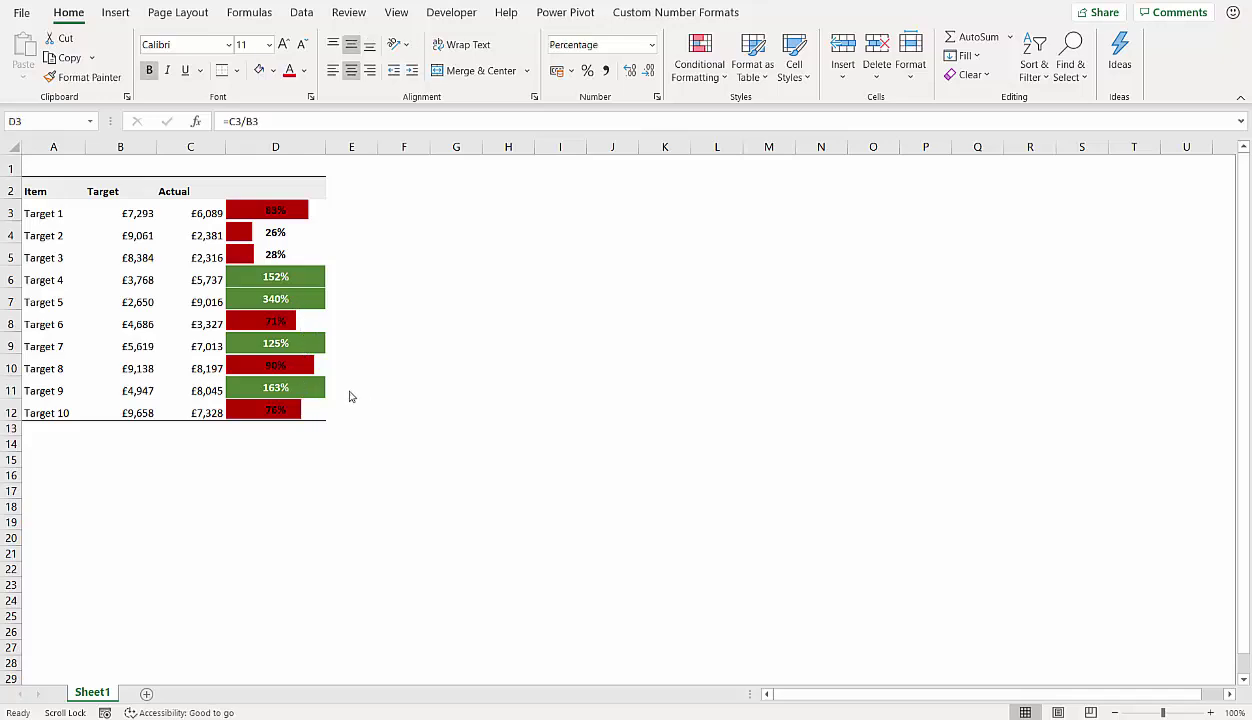
pyautogui.click(272, 213)
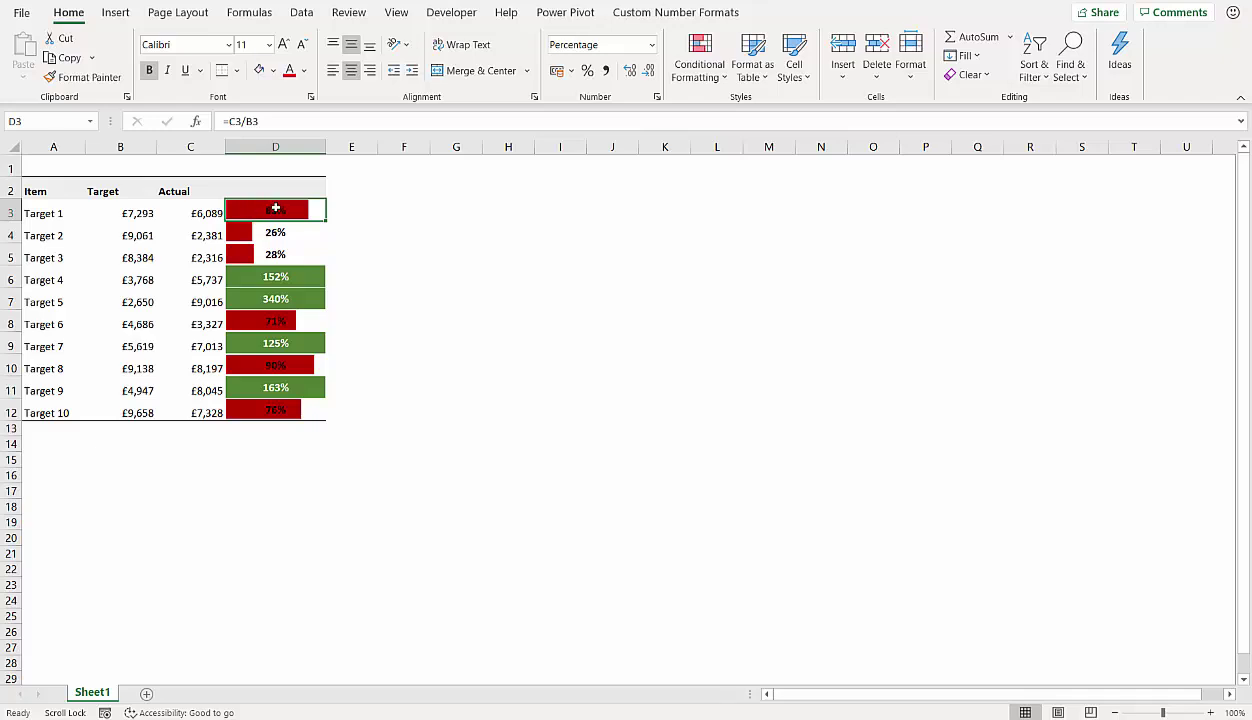
pyautogui.doubleClick(275, 208)
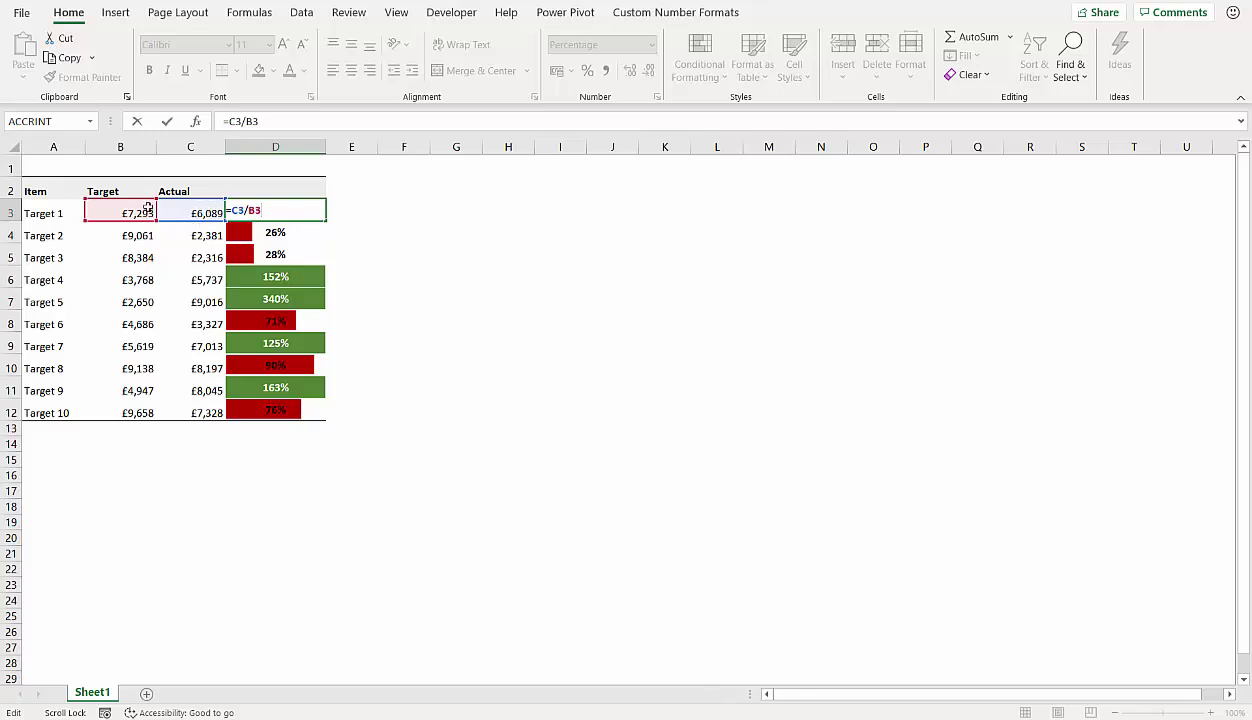
pyautogui.press('Return')
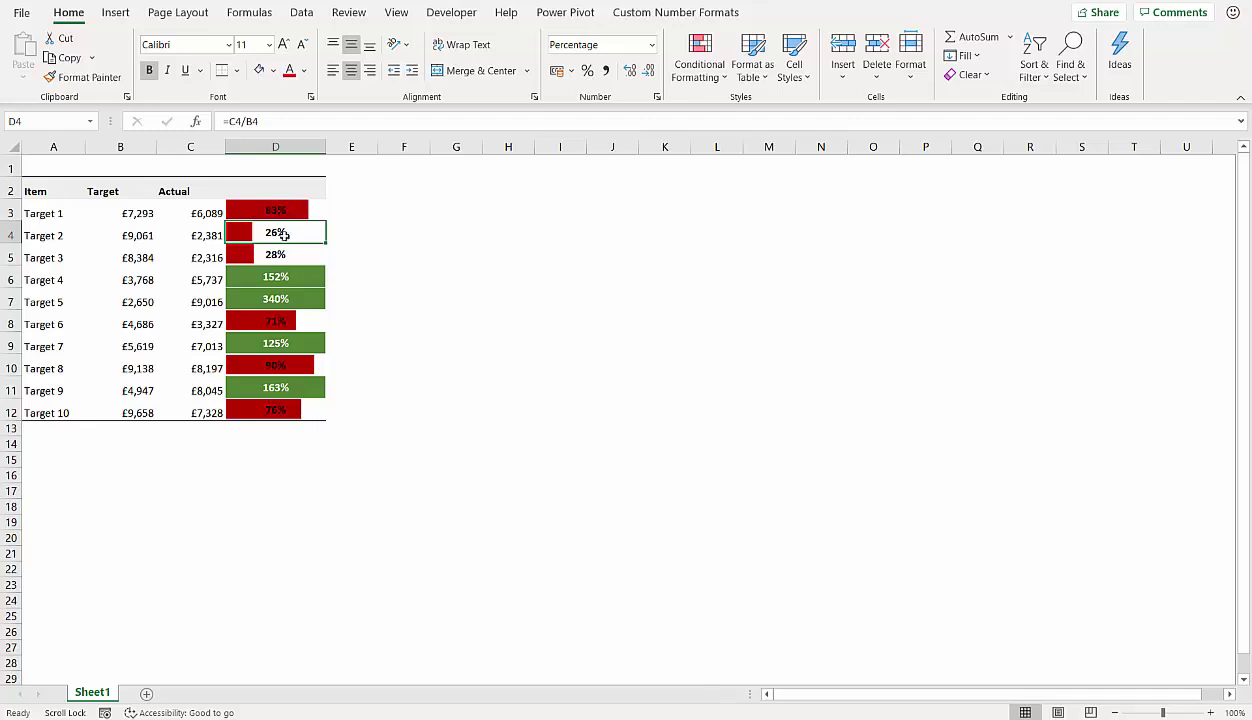
pyautogui.click(283, 208)
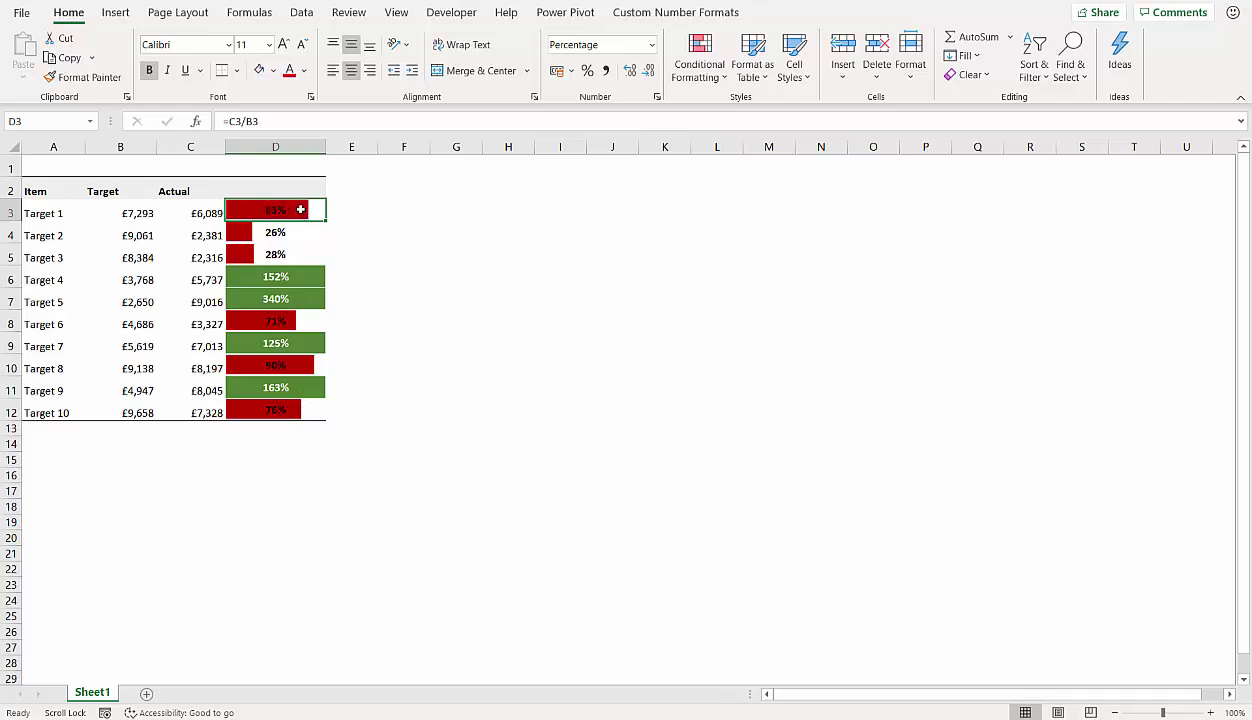
# Step: Clear the conditional formatting rules from the percentage cells D3:D12
pyautogui.moveTo(300, 209); pyautogui.dragTo(299, 408)
pyautogui.click(700, 70)
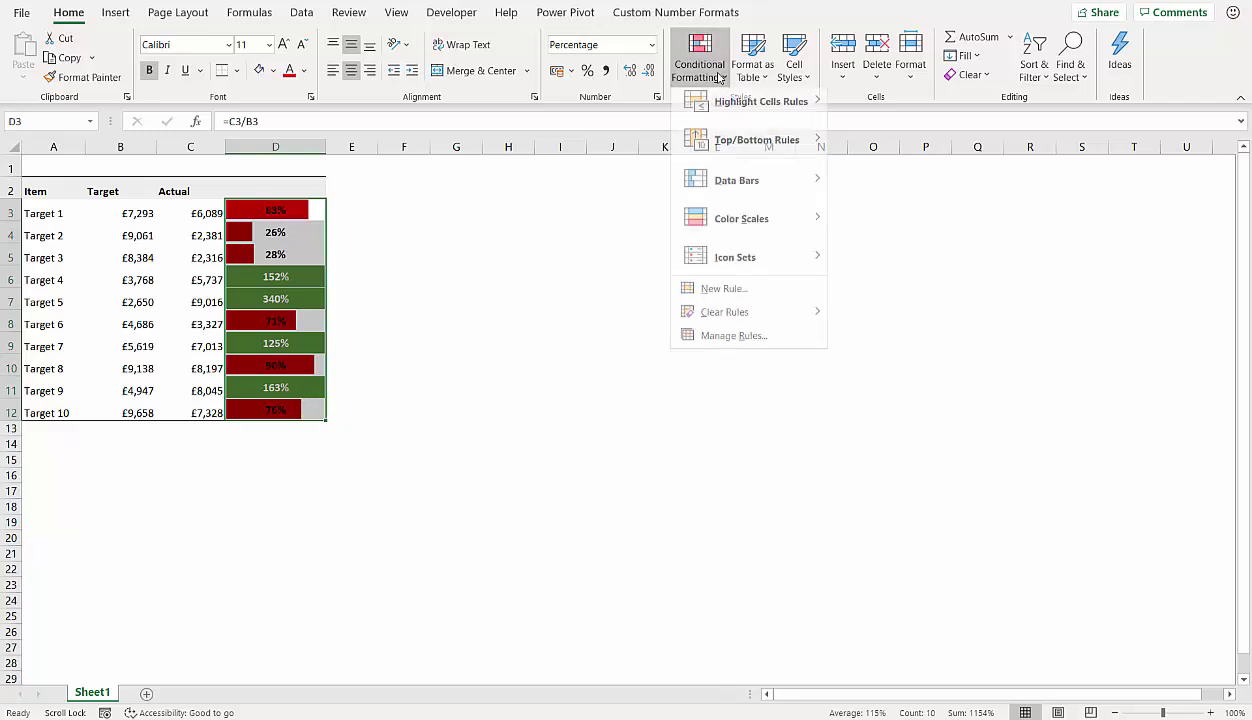
pyautogui.moveTo(762, 322)
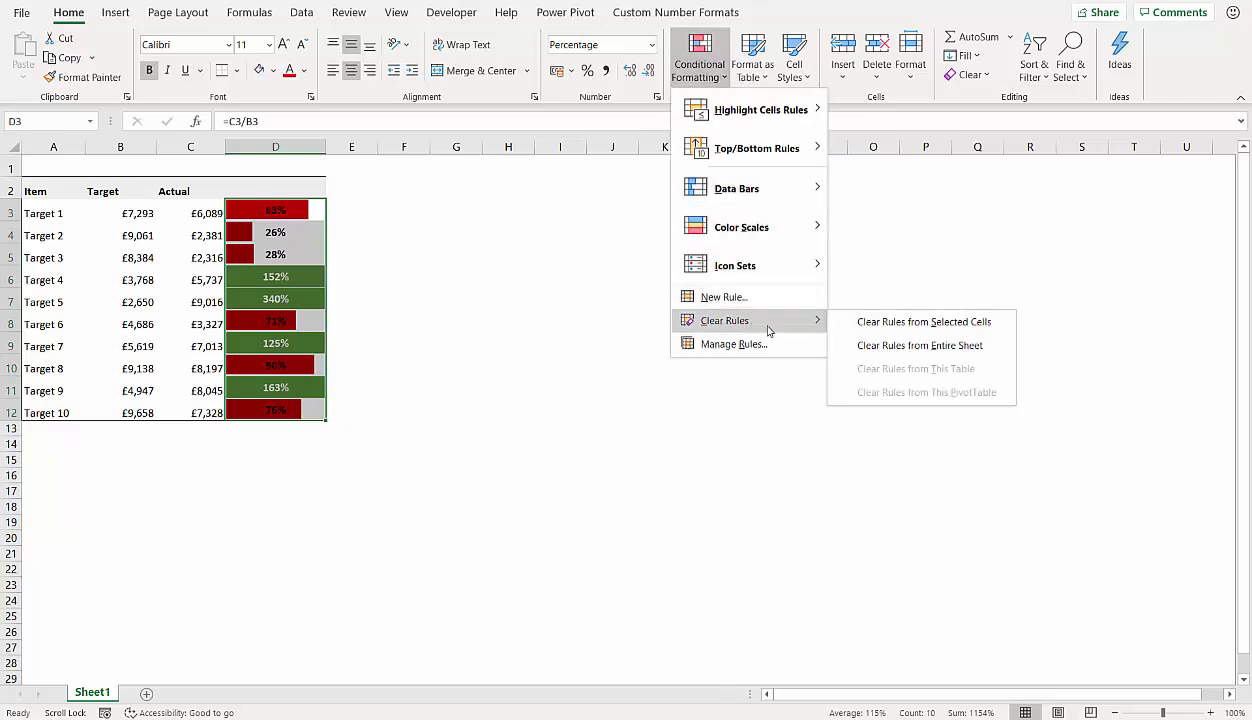
pyautogui.click(862, 322)
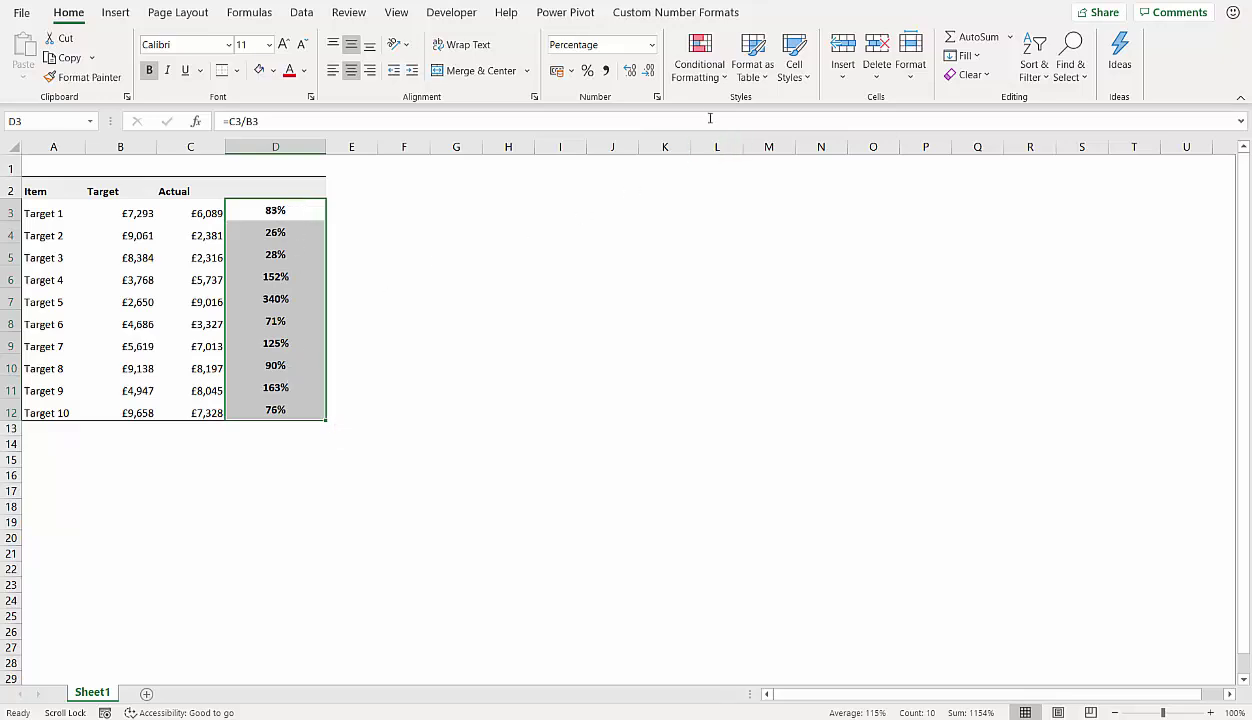
# Step: Start a data bar rule for D3:D12 with Number as both limit types, minimum 0 and maximum 1
pyautogui.click(697, 70)
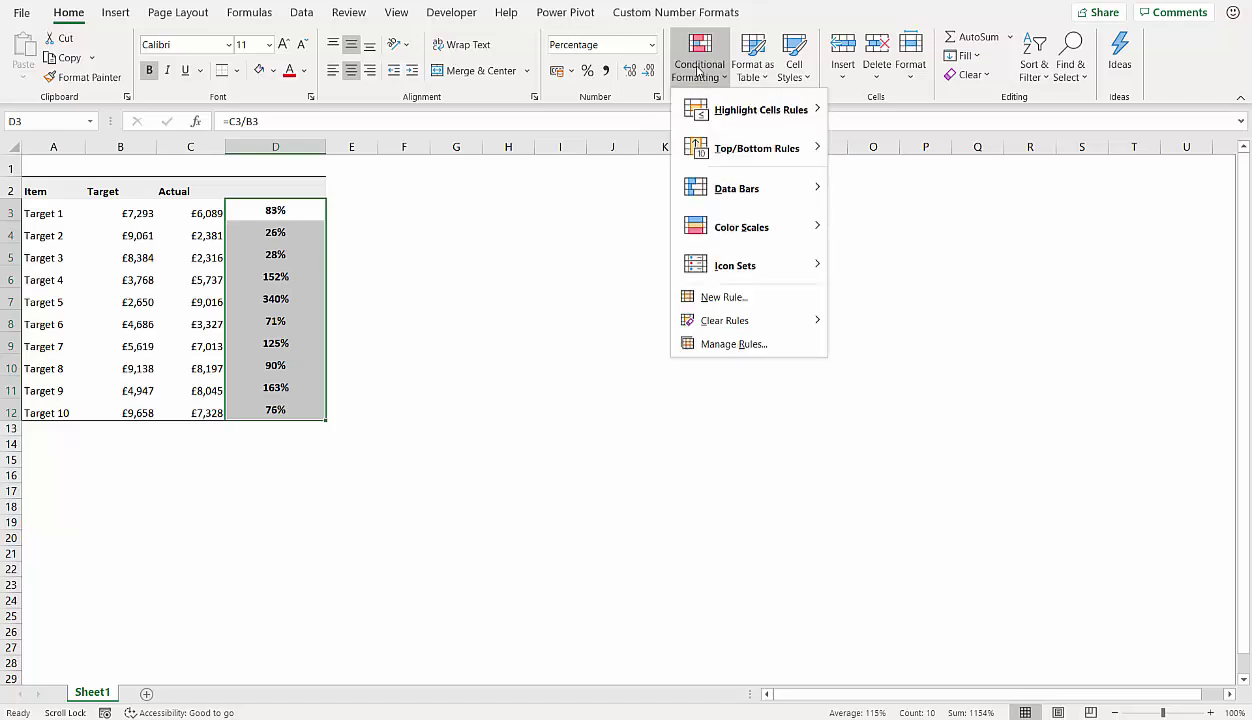
pyautogui.moveTo(740, 190)
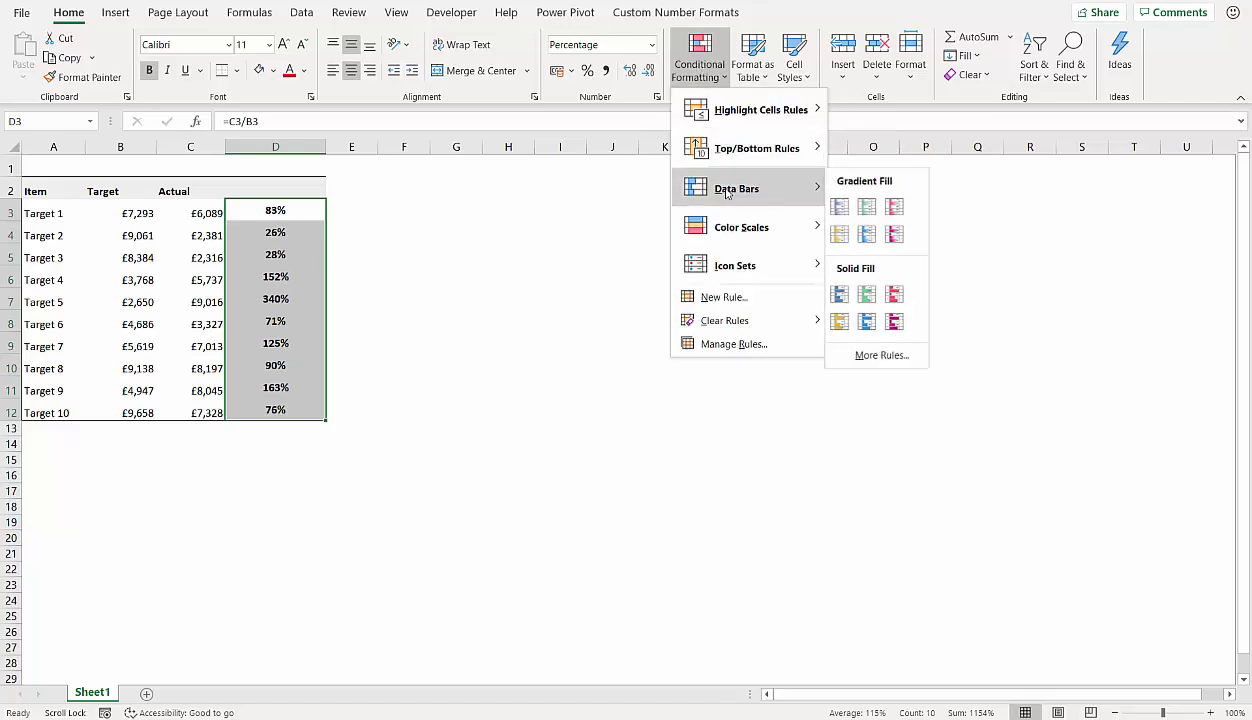
pyautogui.click(857, 357)
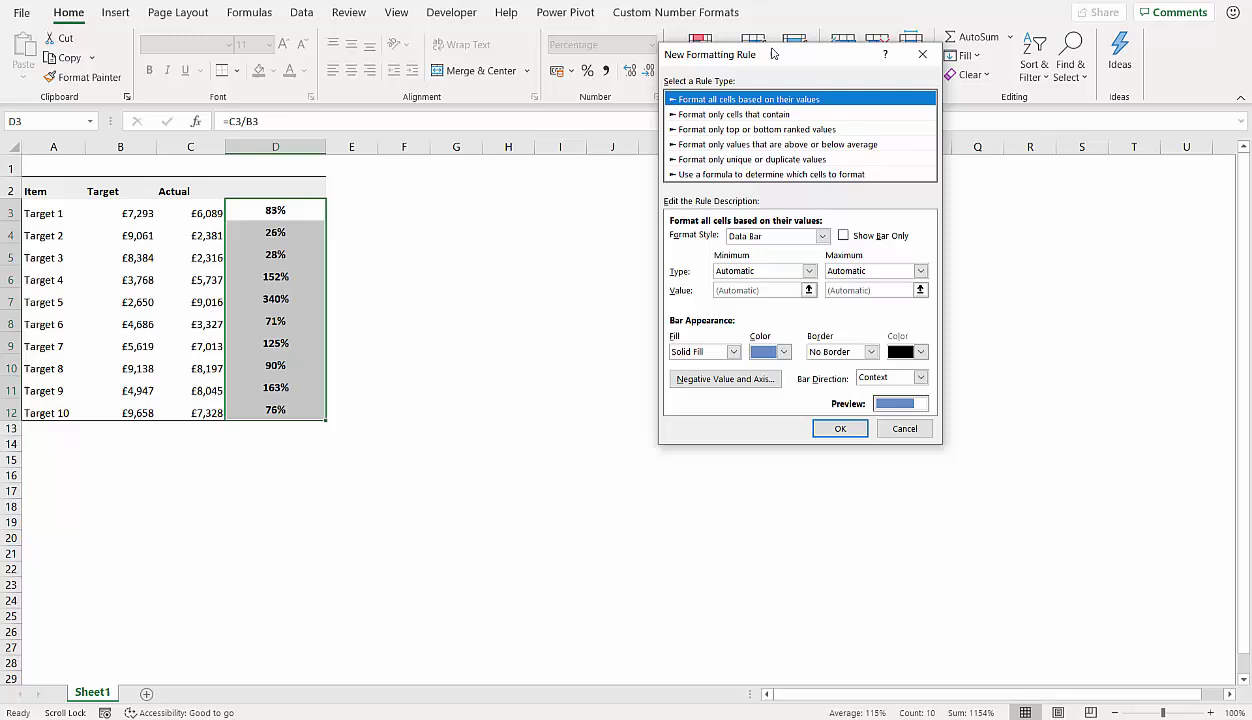
pyautogui.moveTo(756, 53); pyautogui.dragTo(613, 27)
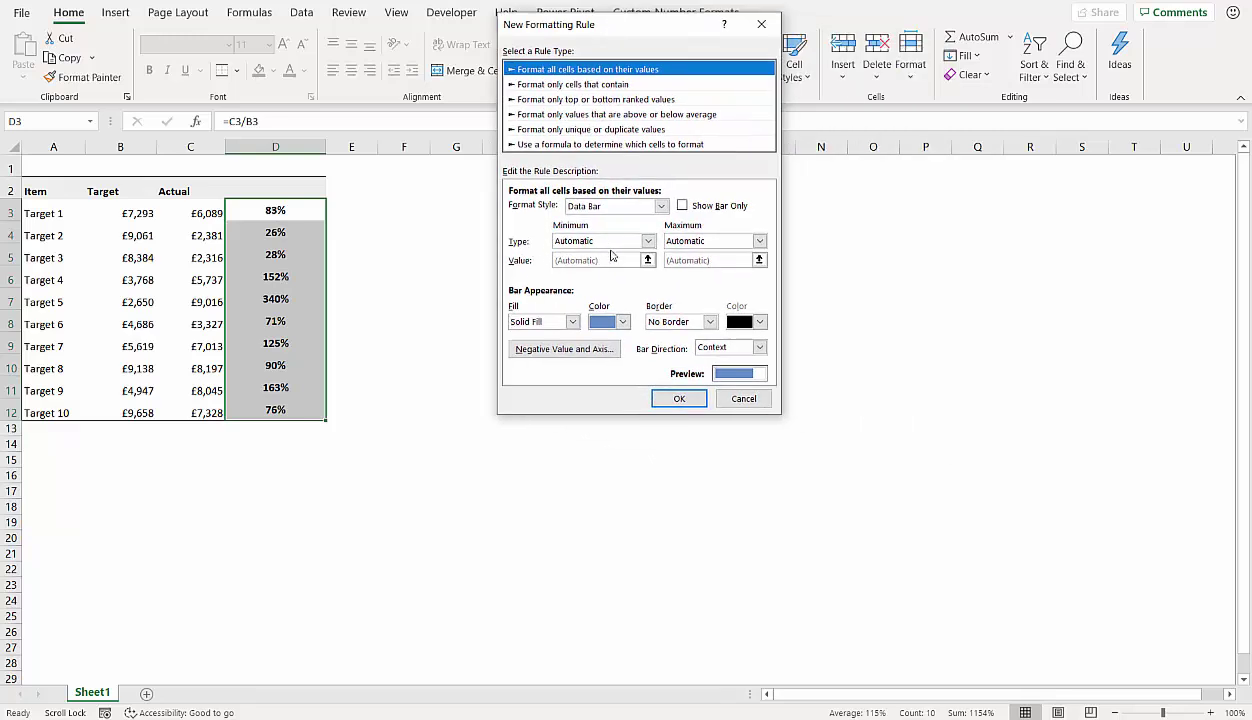
pyautogui.click(647, 242)
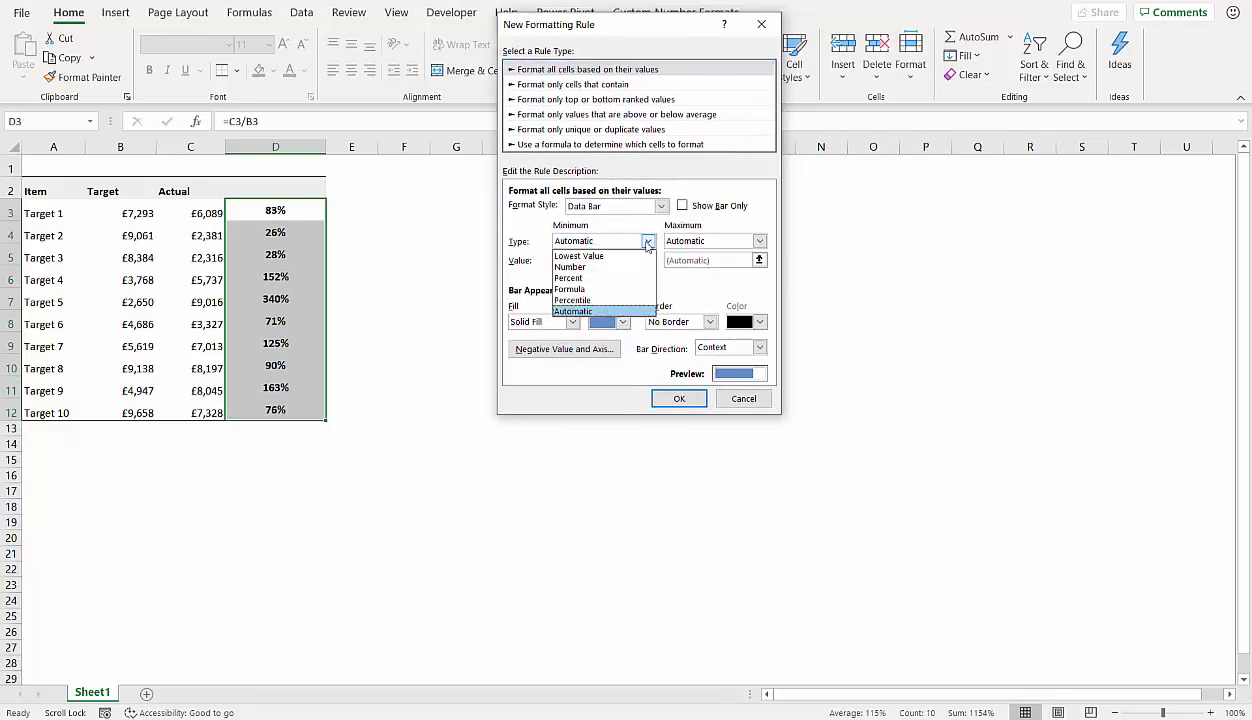
pyautogui.click(589, 269)
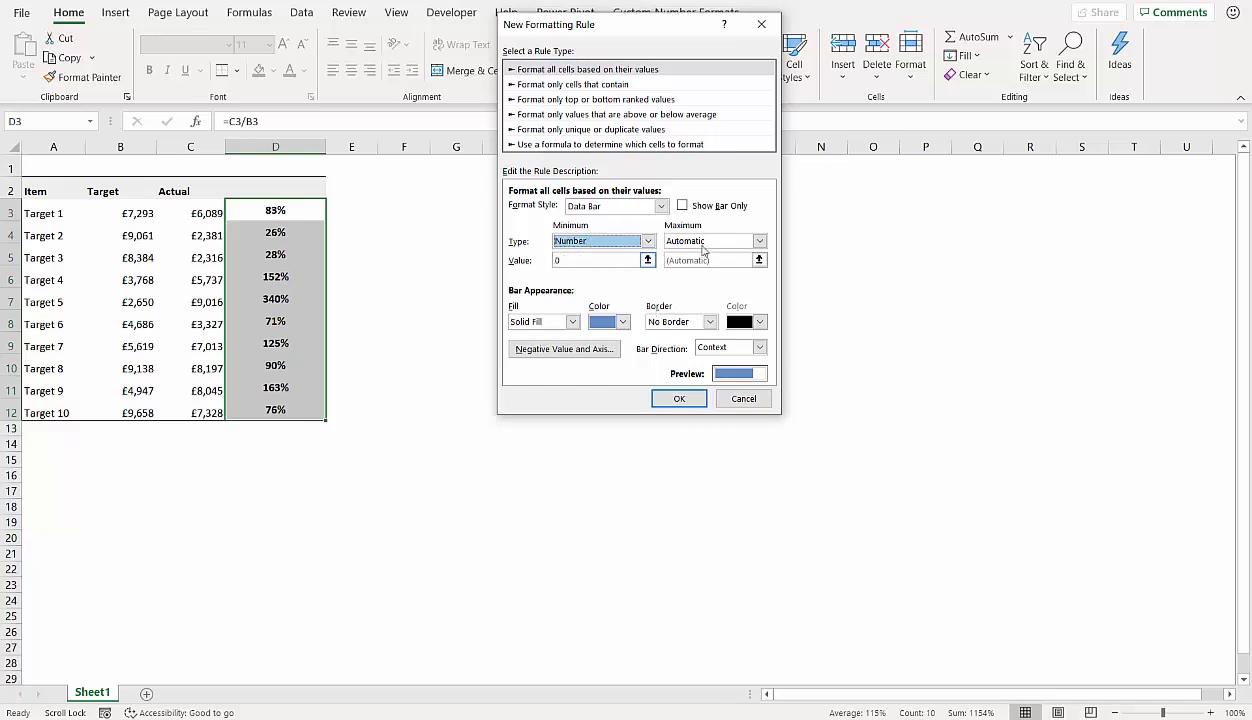
pyautogui.click(743, 241)
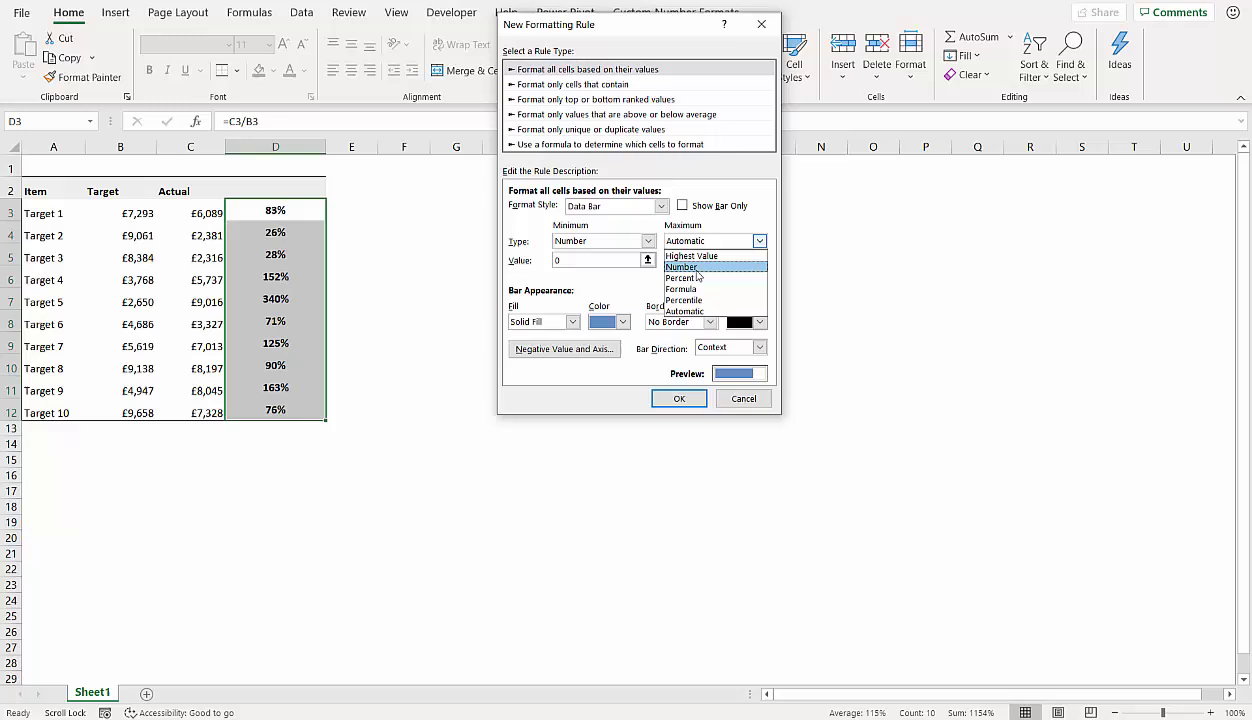
pyautogui.click(697, 268)
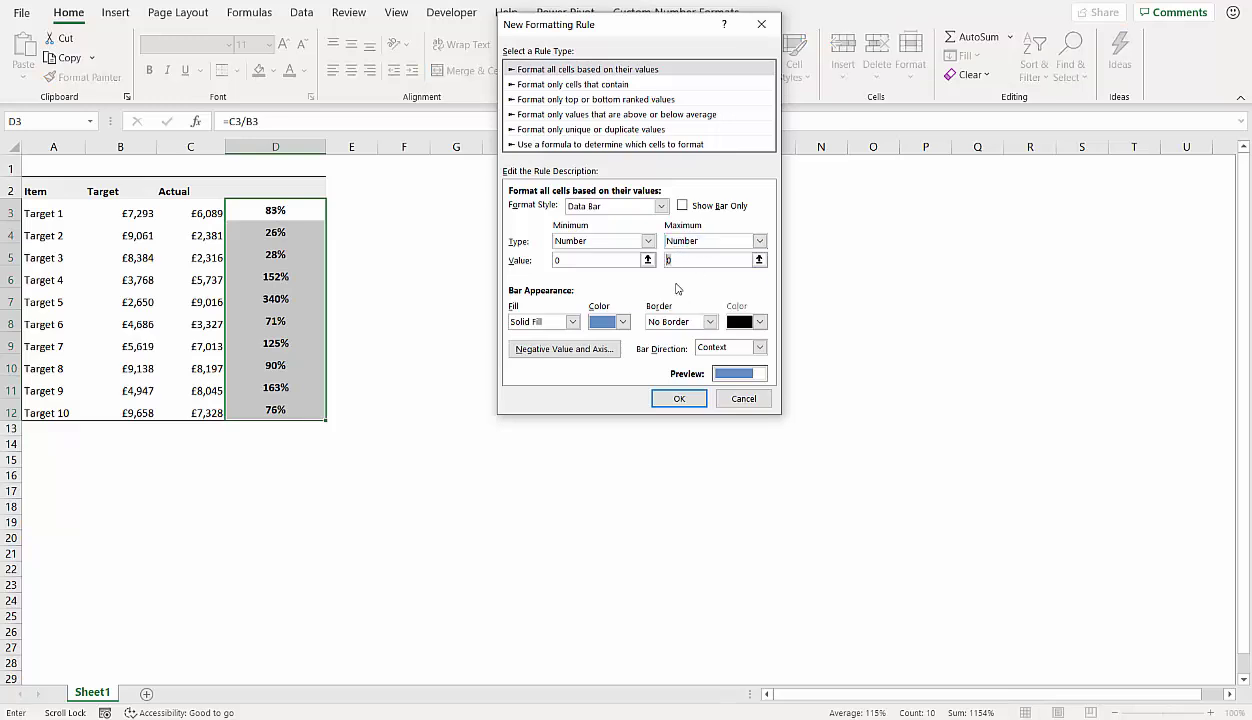
# Step: Set the solid data bar fill to dark red and apply the rule to the percentage cells
pyautogui.click(624, 322)
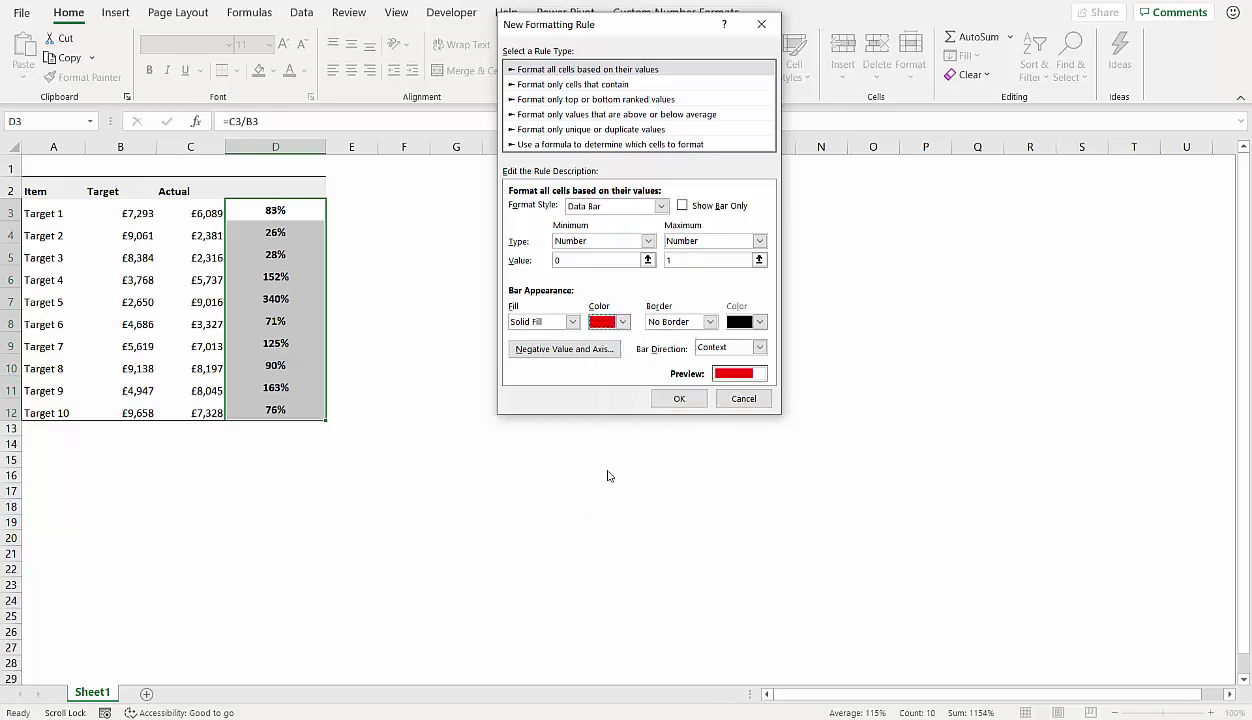
pyautogui.click(609, 473)
pyautogui.click(605, 322)
pyautogui.click(596, 476)
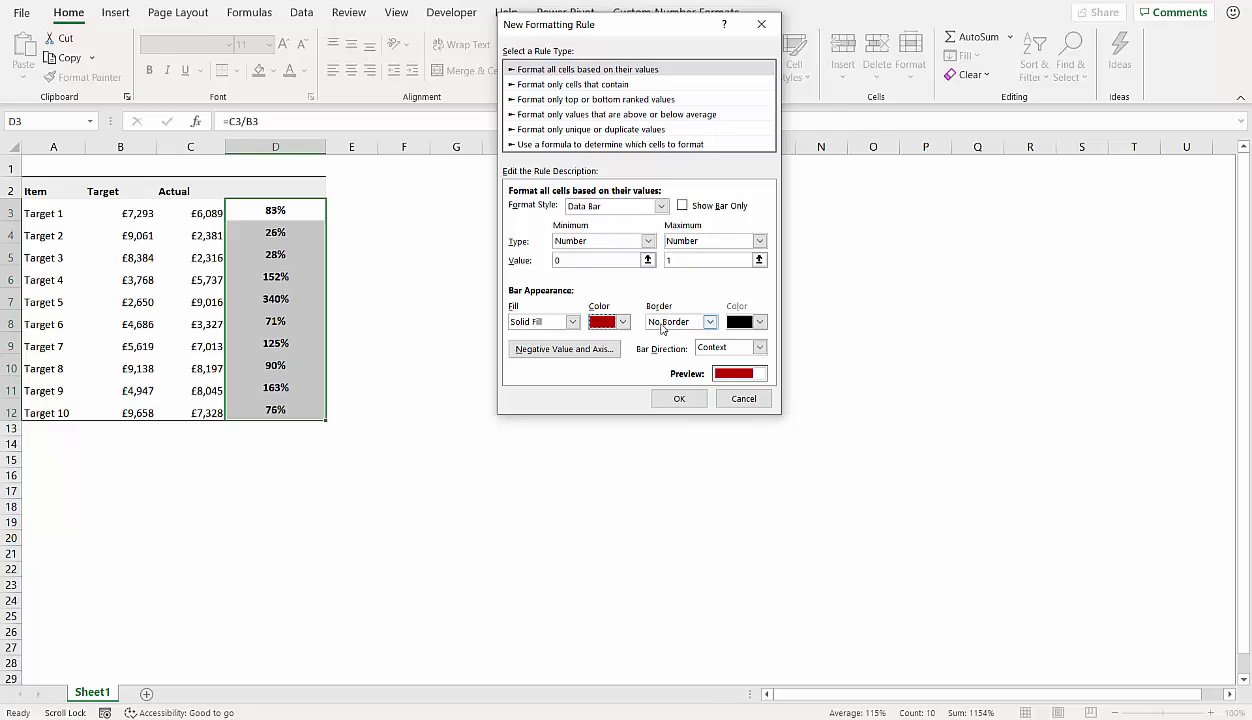
pyautogui.click(678, 398)
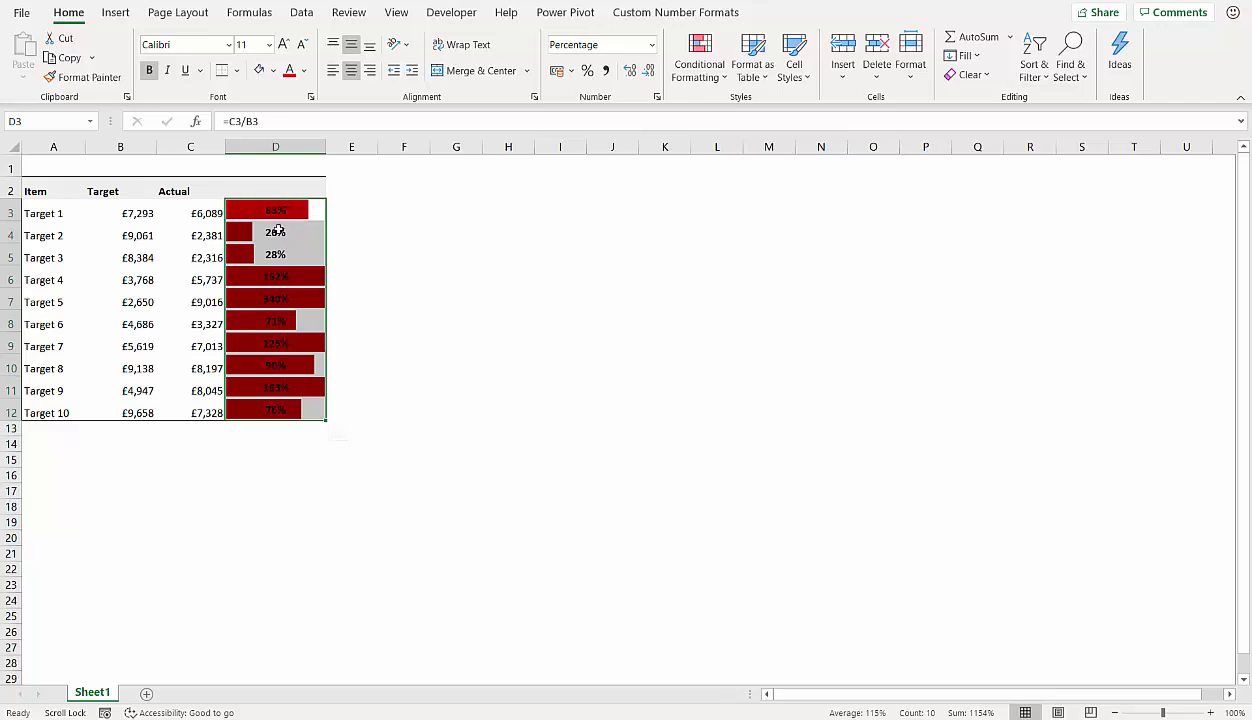
pyautogui.click(278, 231)
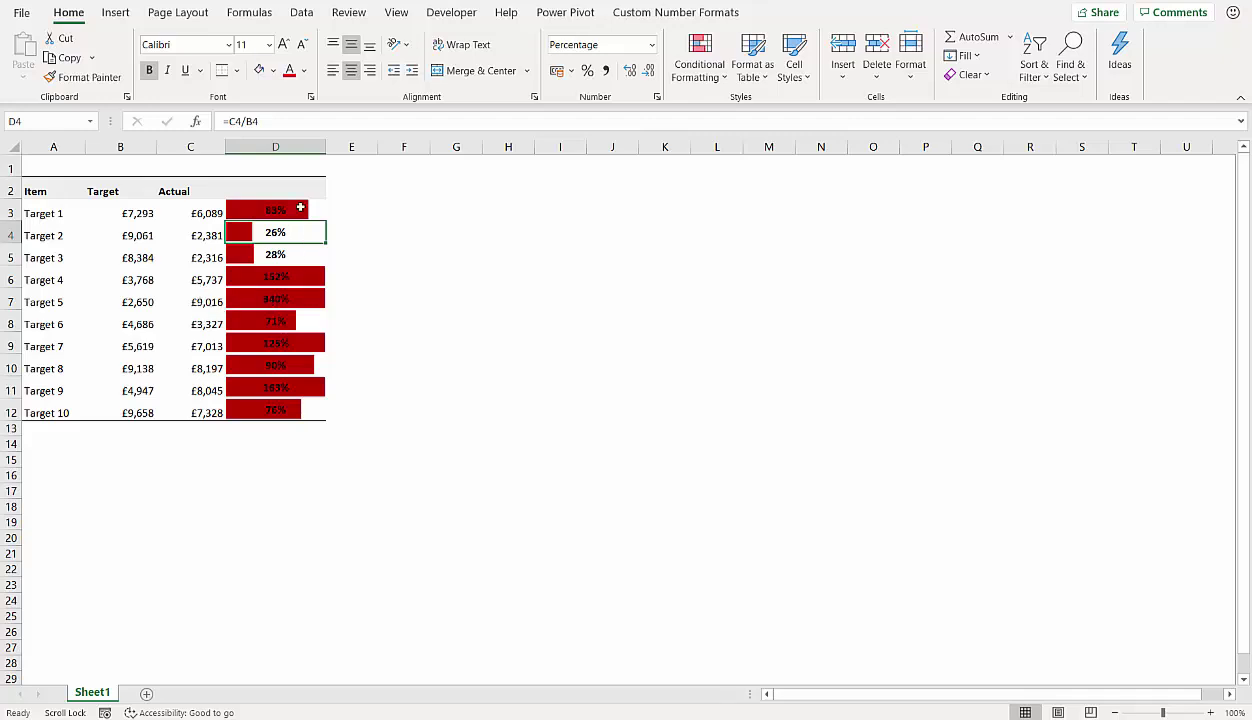
# Step: Start another conditional formatting rule for D3:D12 covering cell values greater than or equal to 1
pyautogui.moveTo(300, 207); pyautogui.dragTo(285, 408)
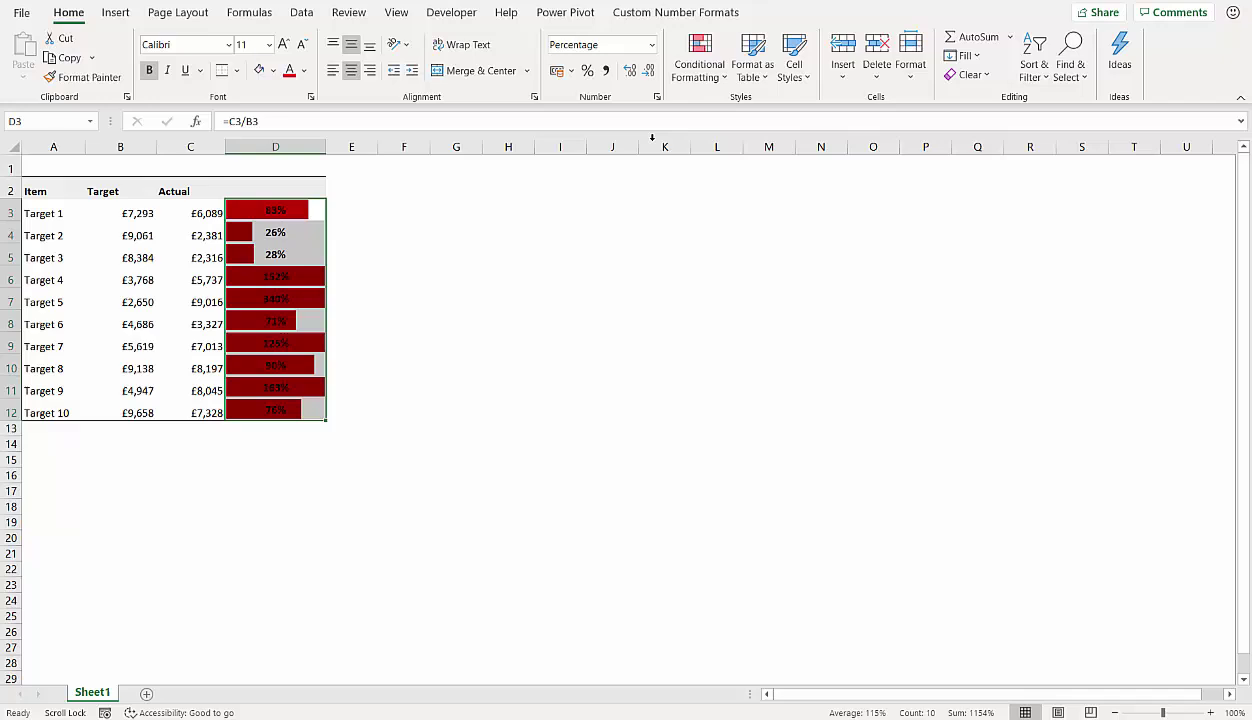
pyautogui.click(708, 80)
pyautogui.moveTo(729, 120)
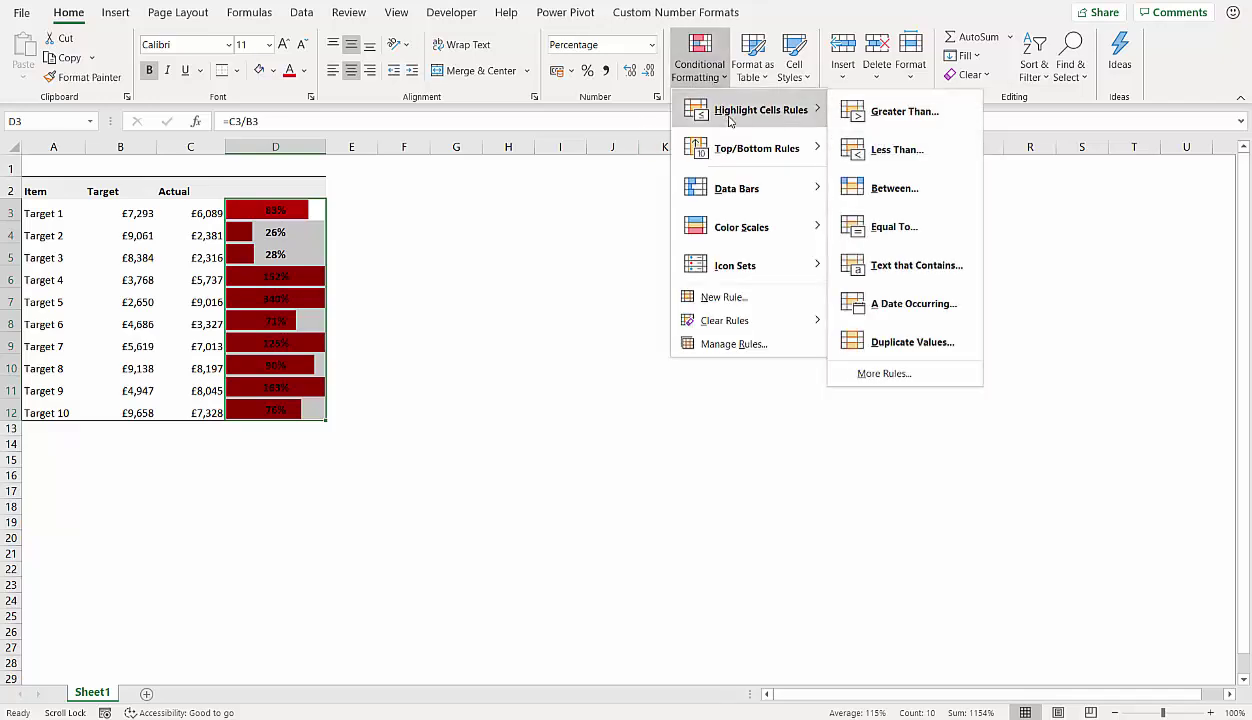
pyautogui.click(887, 373)
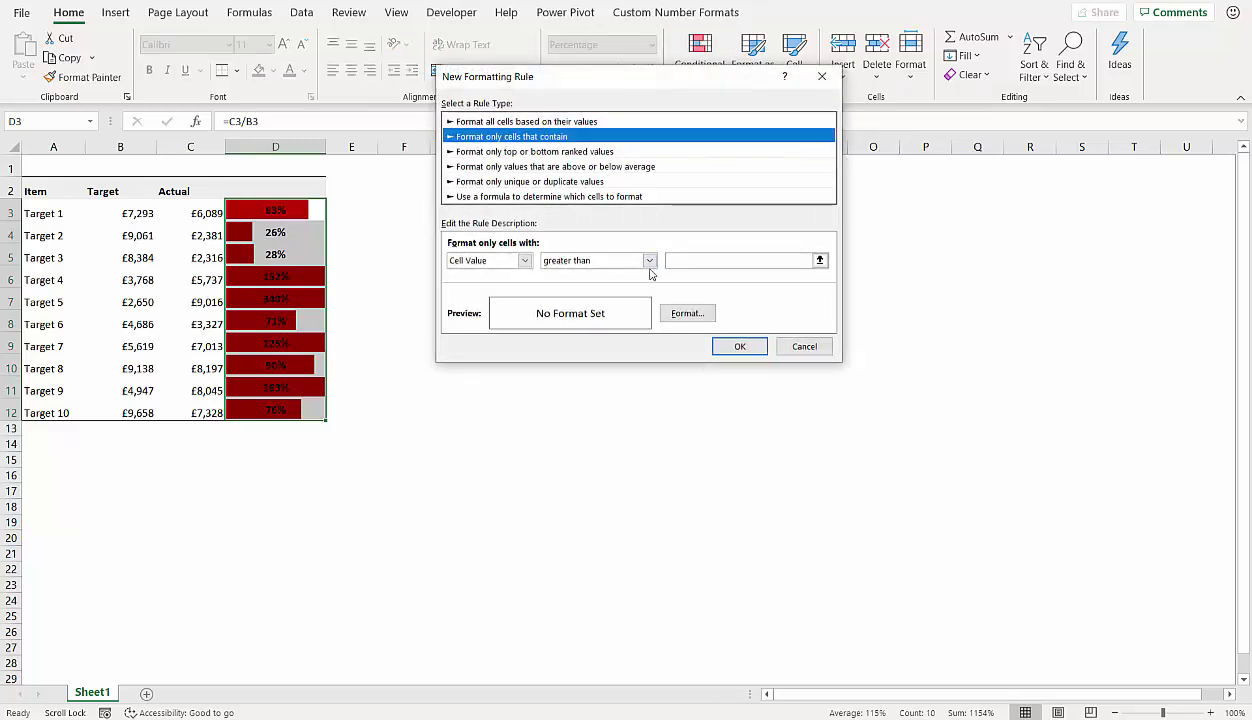
pyautogui.click(650, 260)
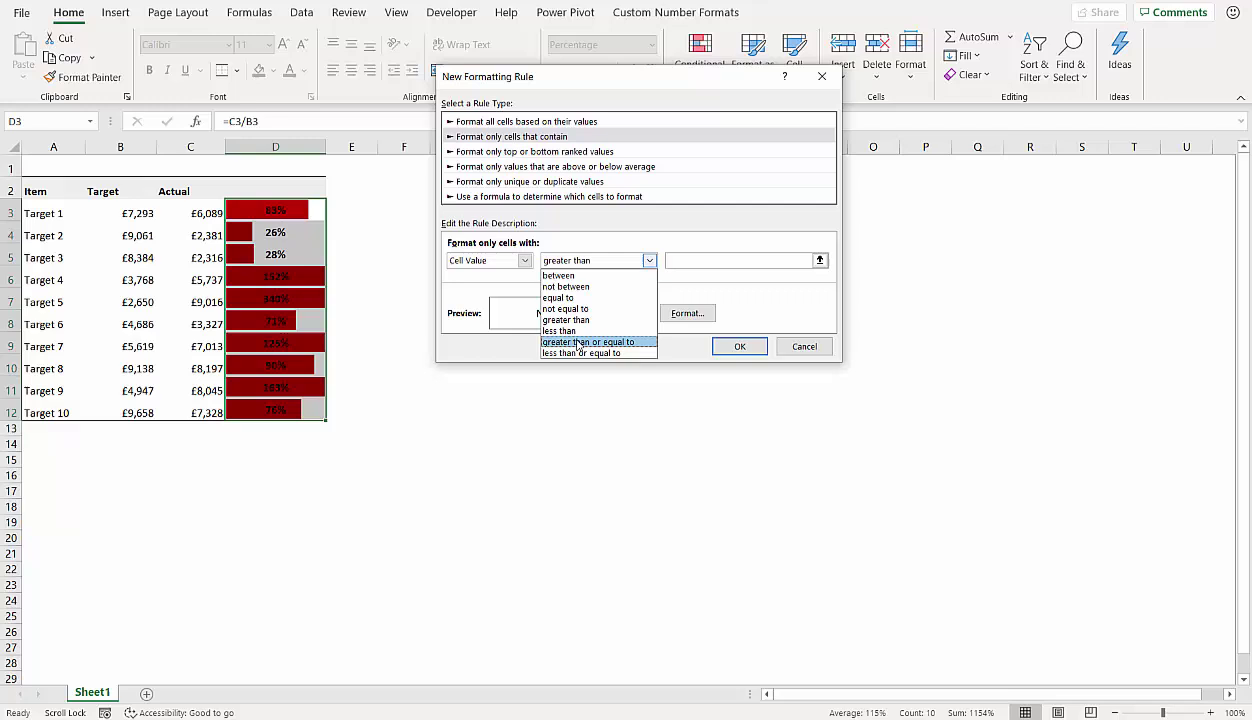
pyautogui.click(566, 338)
pyautogui.click(674, 259)
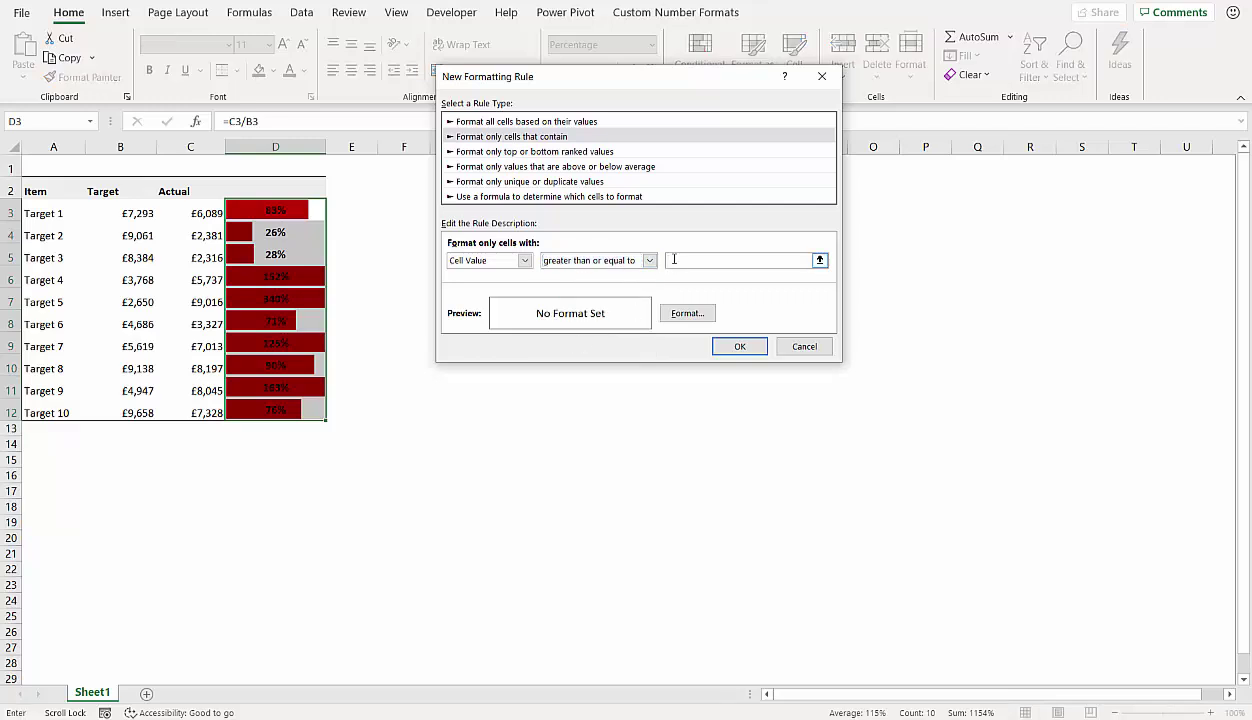
# Step: Give the new rule's format a dark green background fill and a white font
pyautogui.click(690, 315)
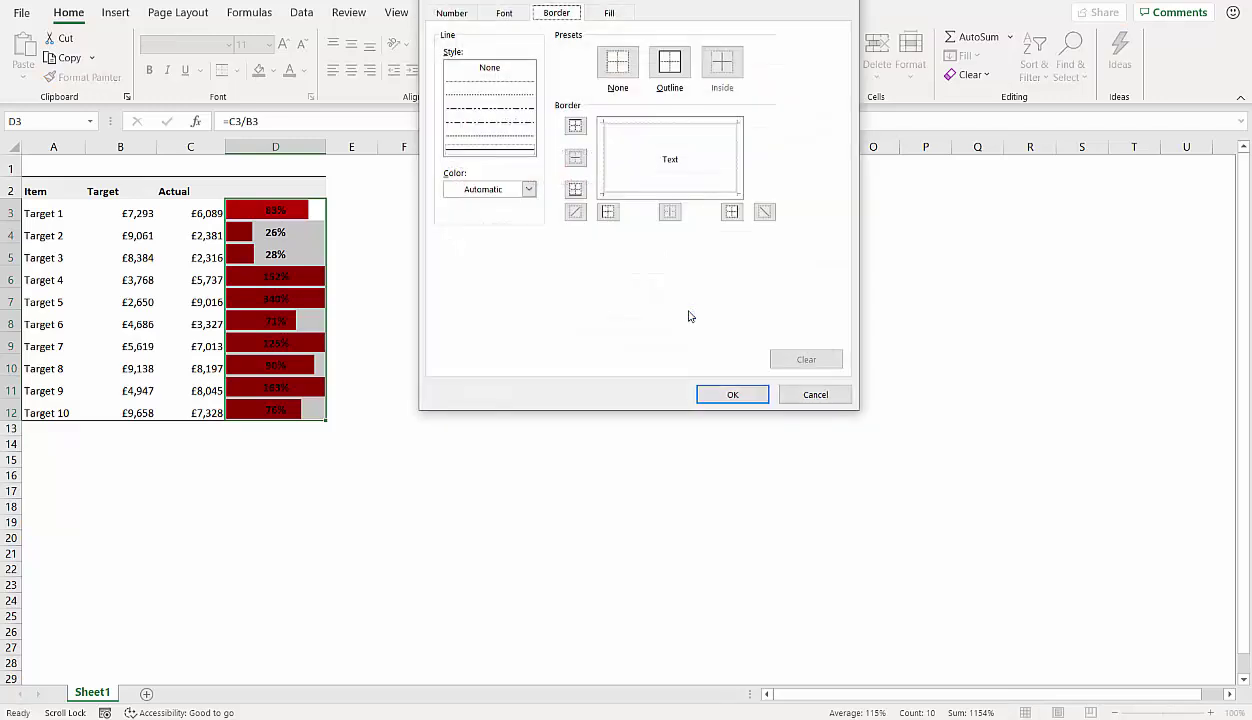
pyautogui.click(609, 13)
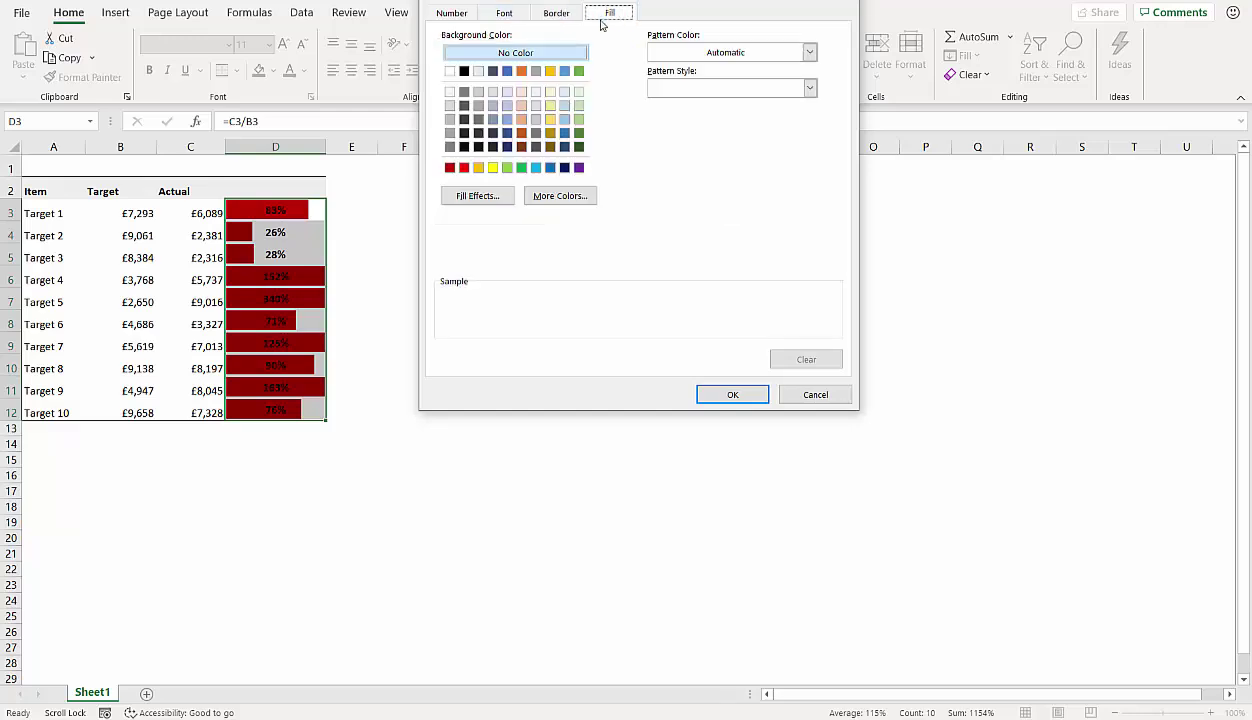
pyautogui.click(578, 133)
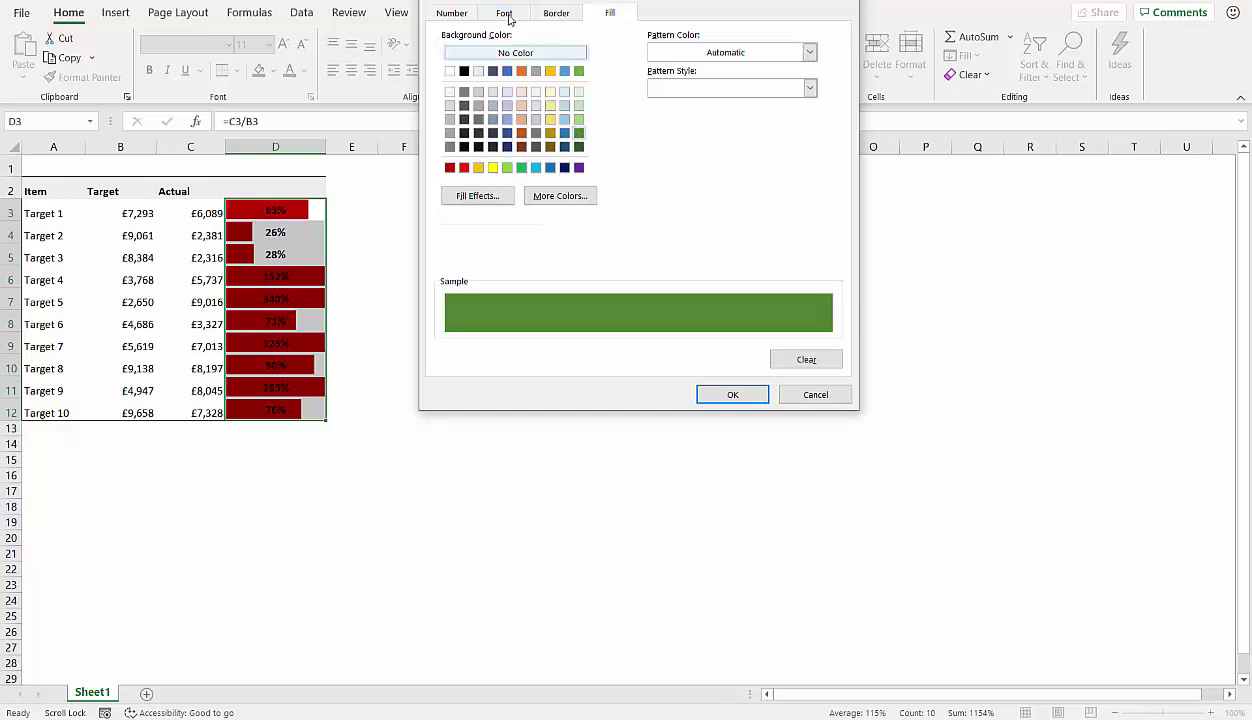
pyautogui.click(503, 14)
pyautogui.click(719, 154)
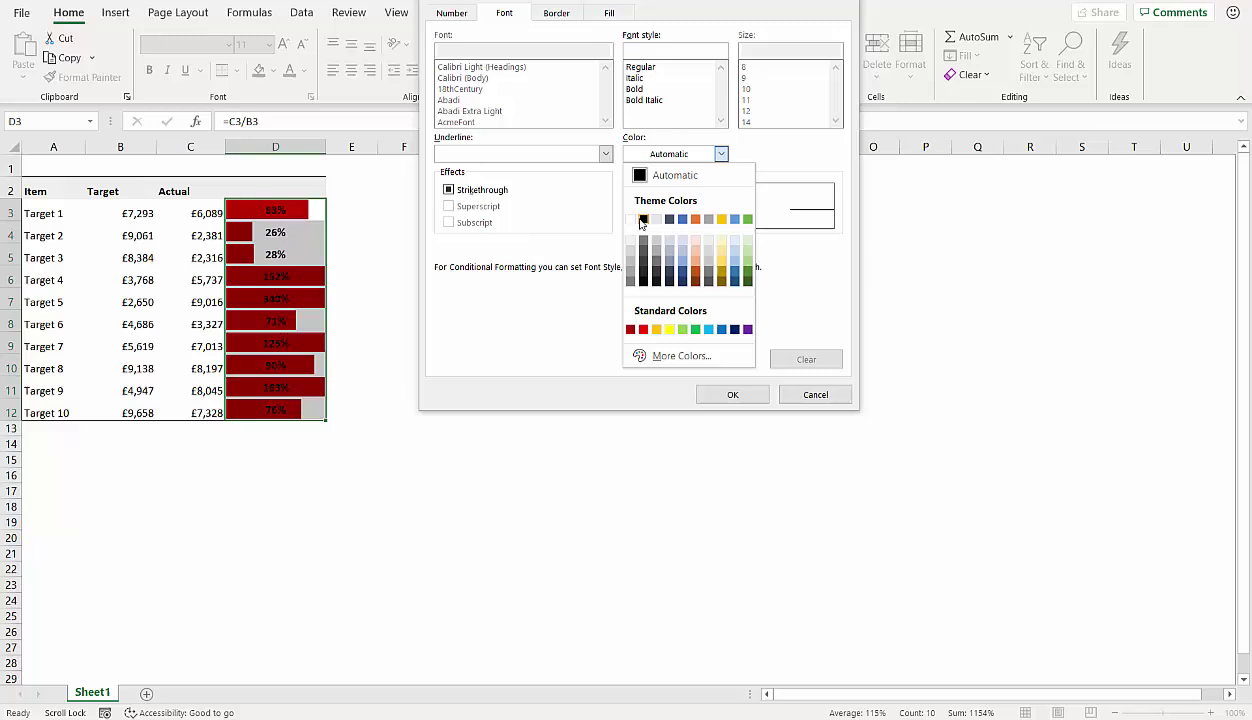
pyautogui.click(632, 212)
# Step: Add a thin white outline border to the rule's format and accept the cell format
pyautogui.click(557, 13)
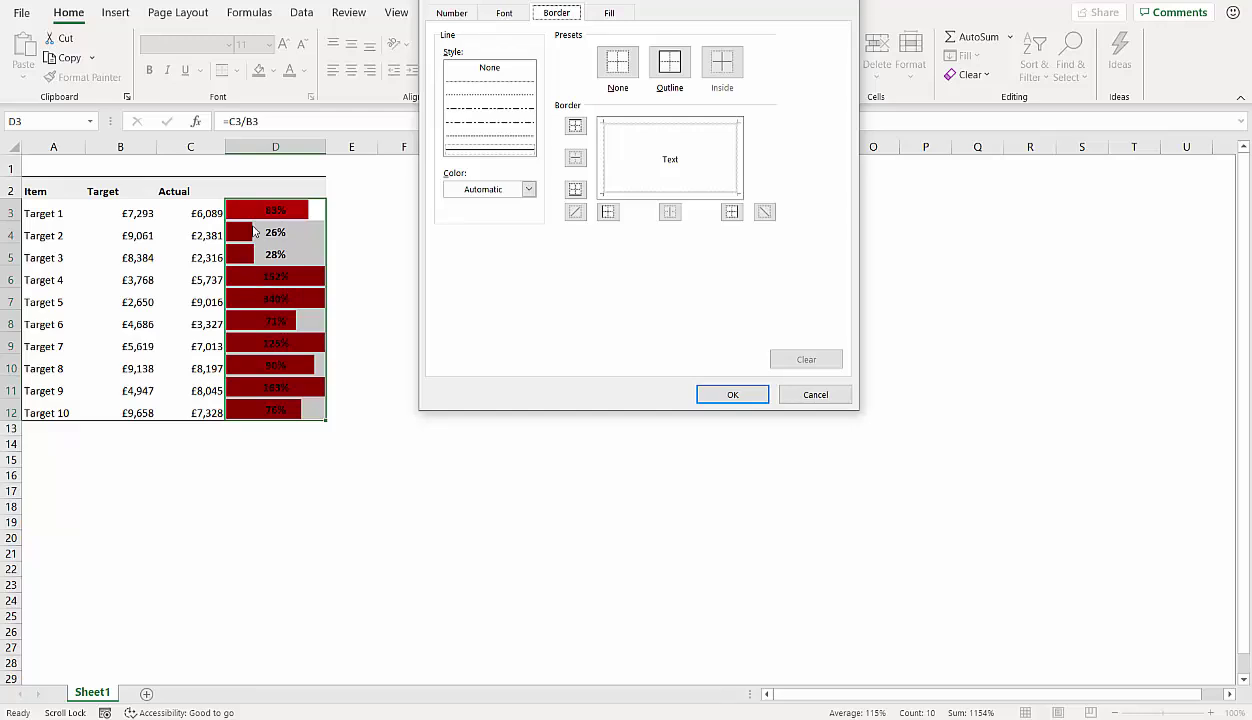
pyautogui.click(519, 152)
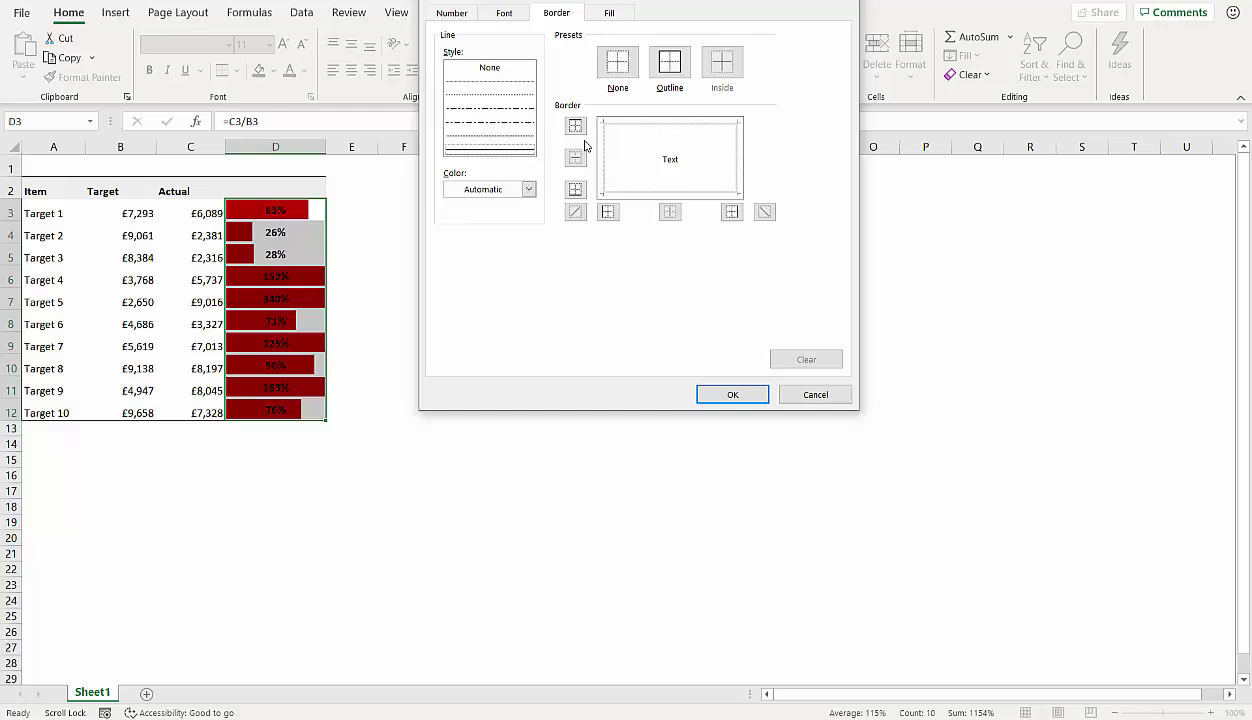
pyautogui.click(669, 76)
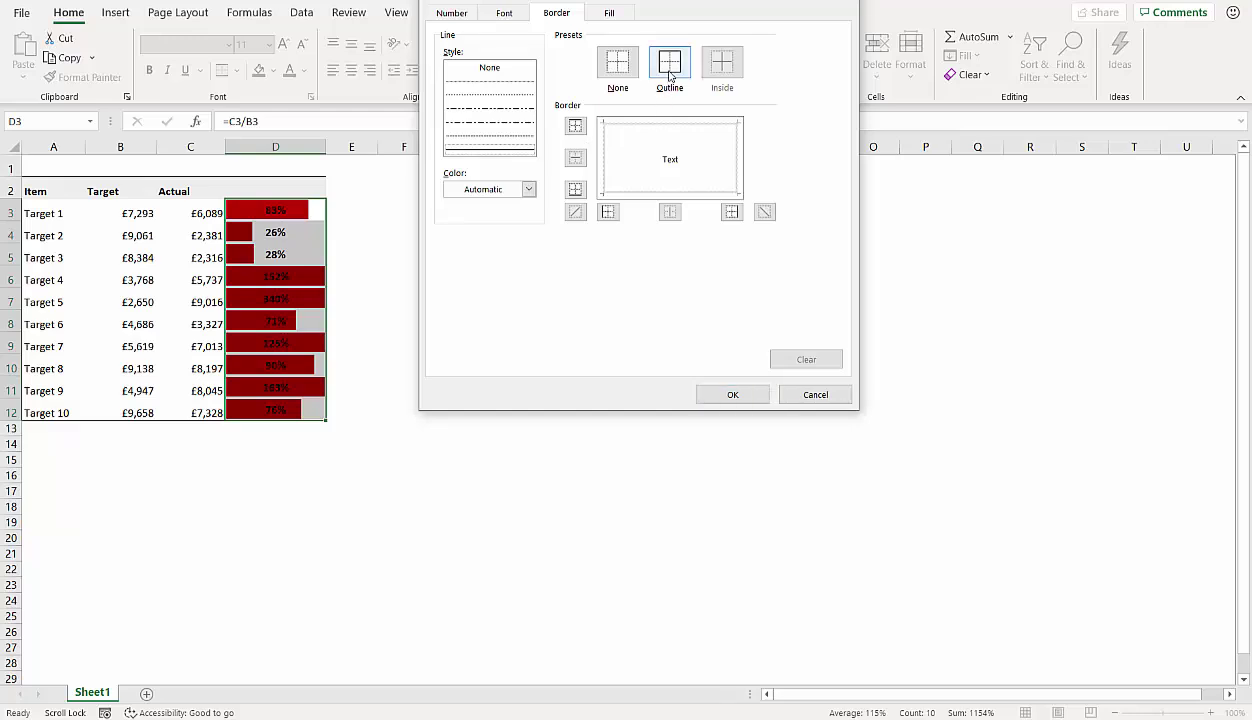
pyautogui.click(508, 155)
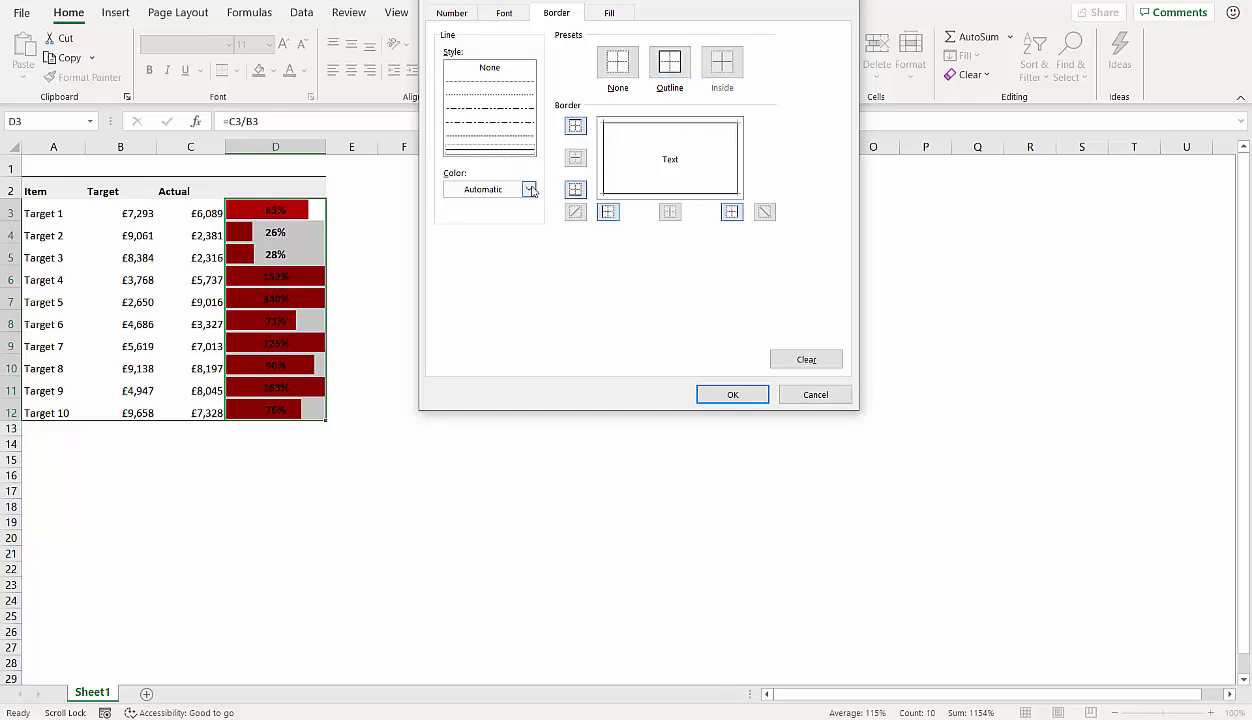
pyautogui.click(531, 190)
pyautogui.click(453, 259)
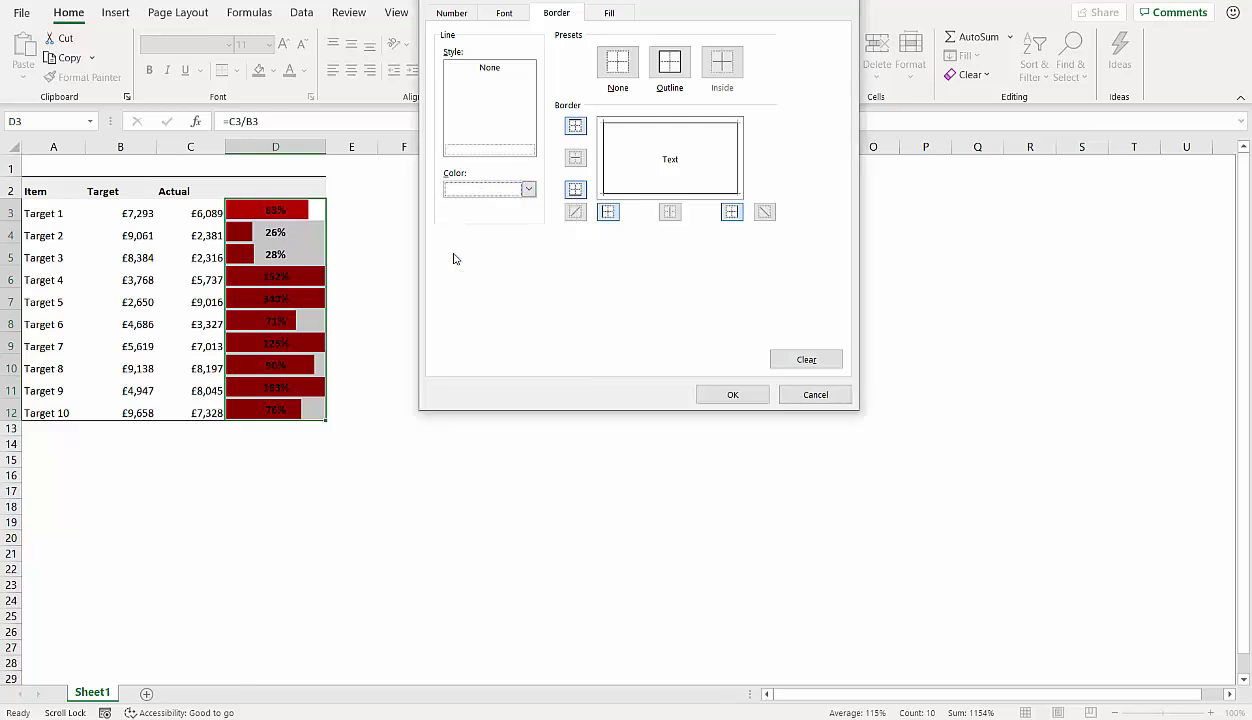
pyautogui.click(749, 397)
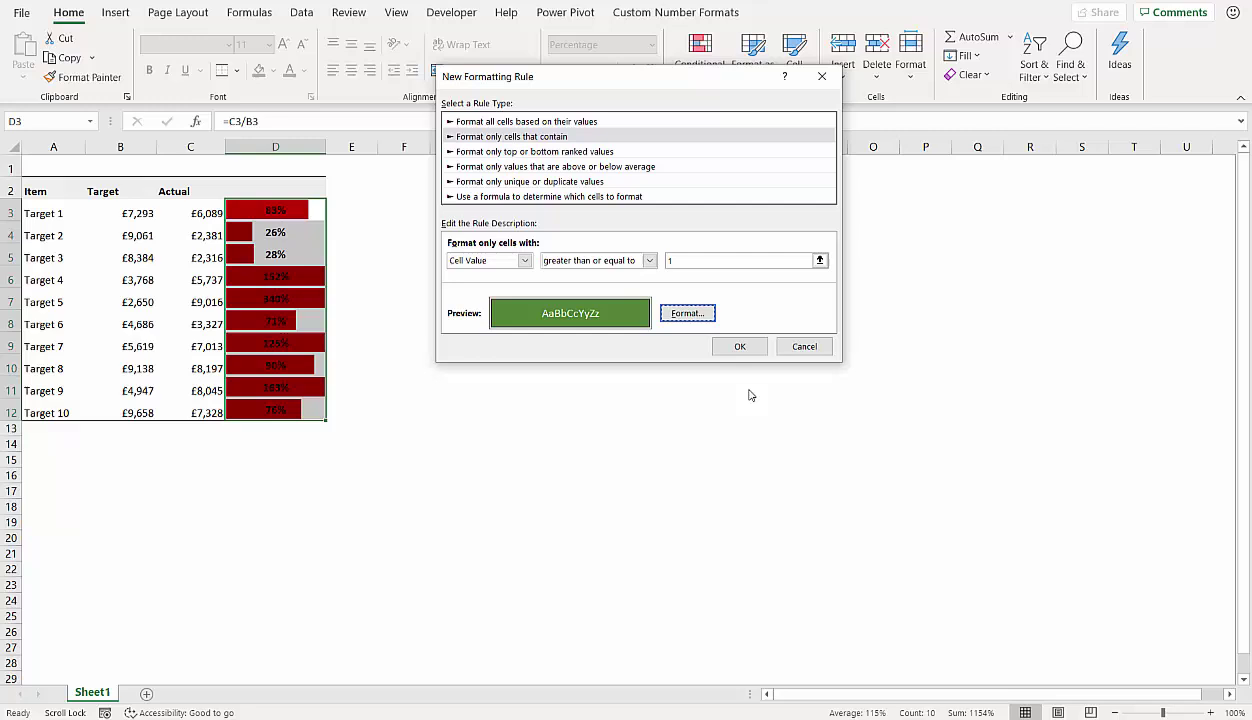
# Step: Save the new rule, enable Stop If True for the Cell Value >= 1 rule, and apply it to D3:D12
pyautogui.click(739, 347)
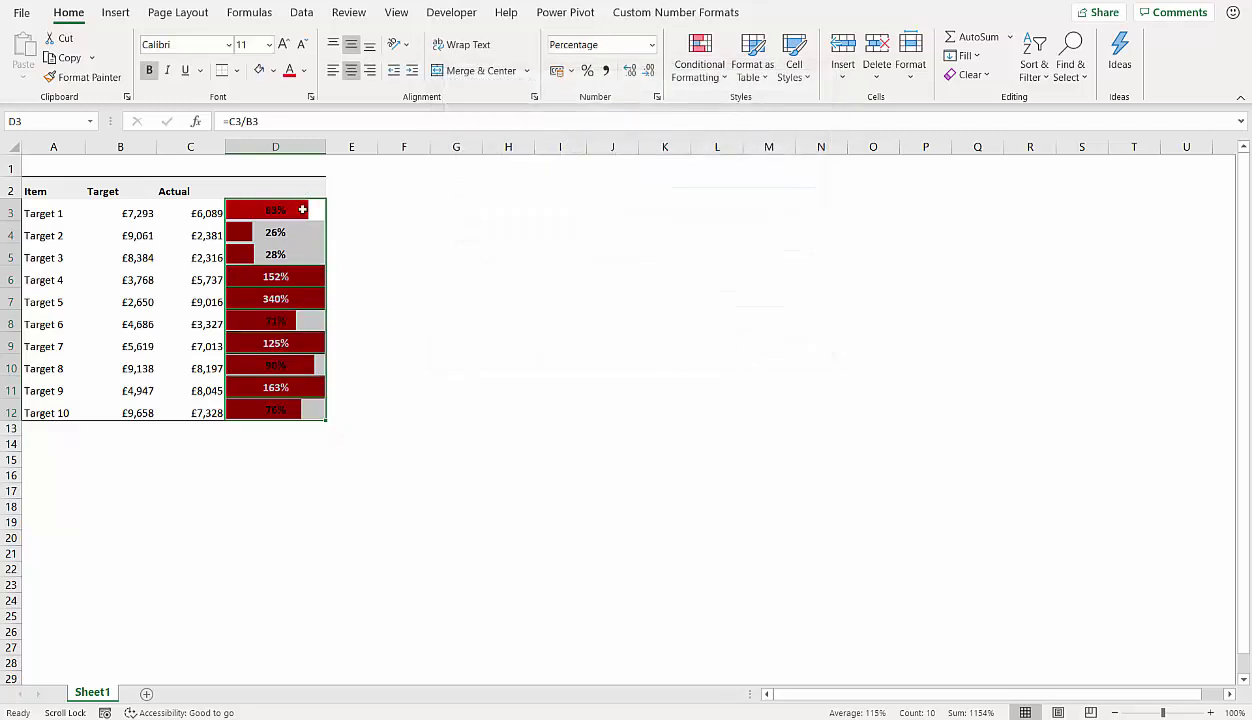
pyautogui.click(699, 66)
pyautogui.click(705, 344)
pyautogui.click(845, 196)
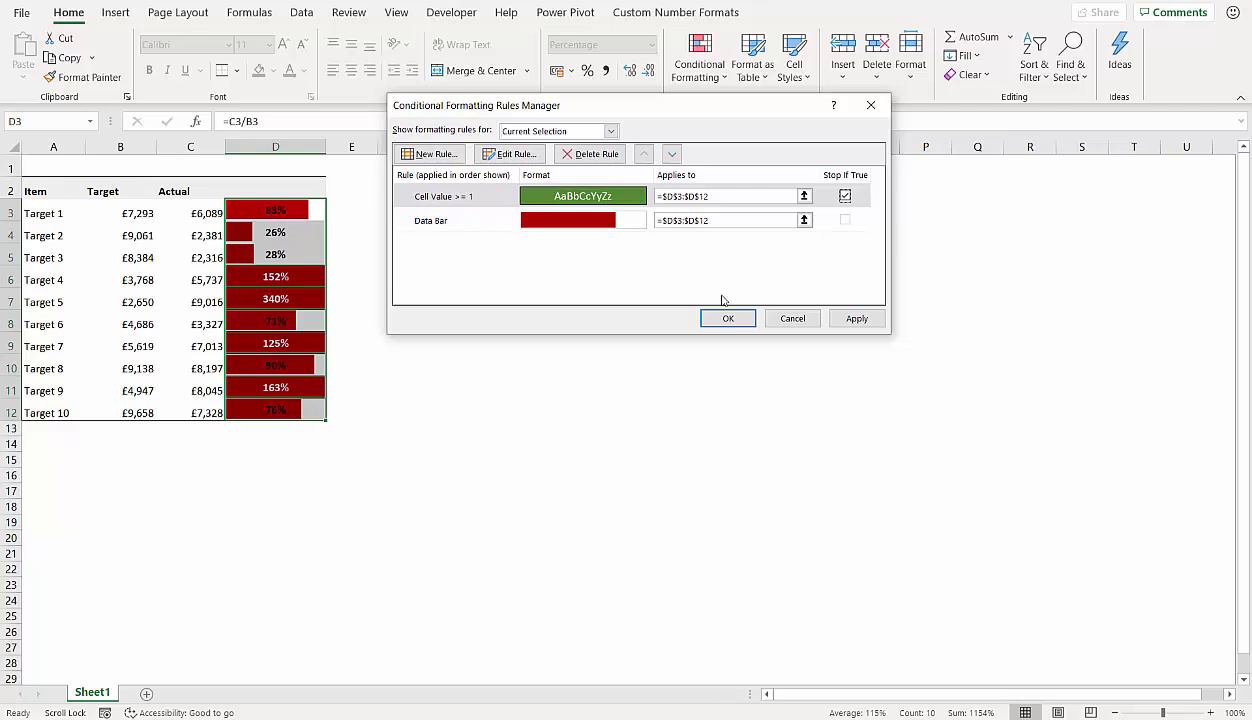
pyautogui.click(848, 320)
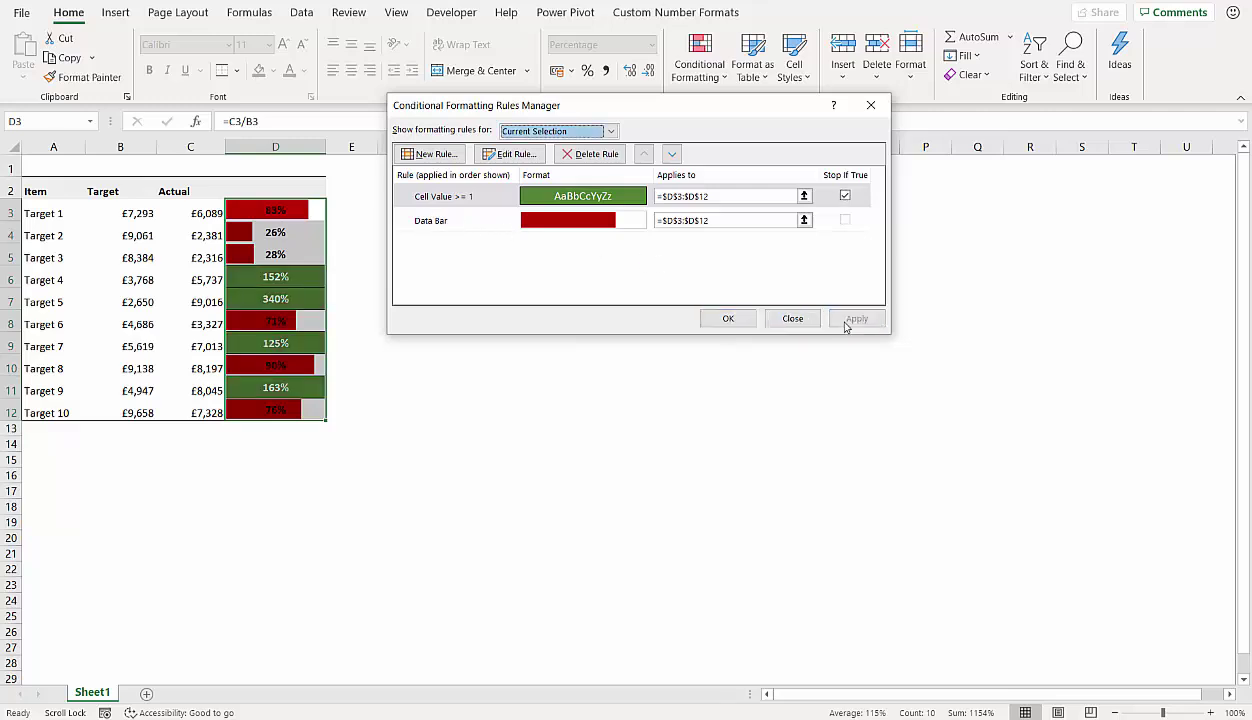
pyautogui.click(729, 318)
pyautogui.click(347, 324)
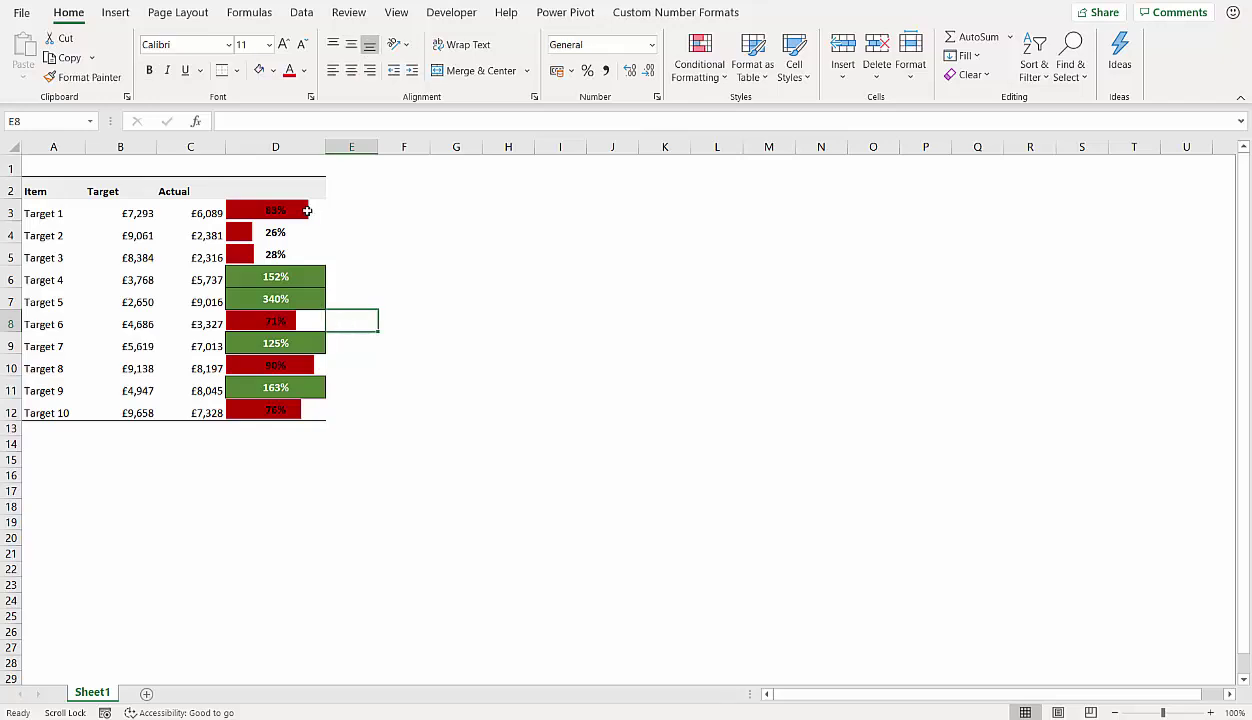
# Step: Edit the Cell Value >= 1 rule for D3:D12, changing its format's outline border color to white
pyautogui.moveTo(305, 210); pyautogui.dragTo(299, 412)
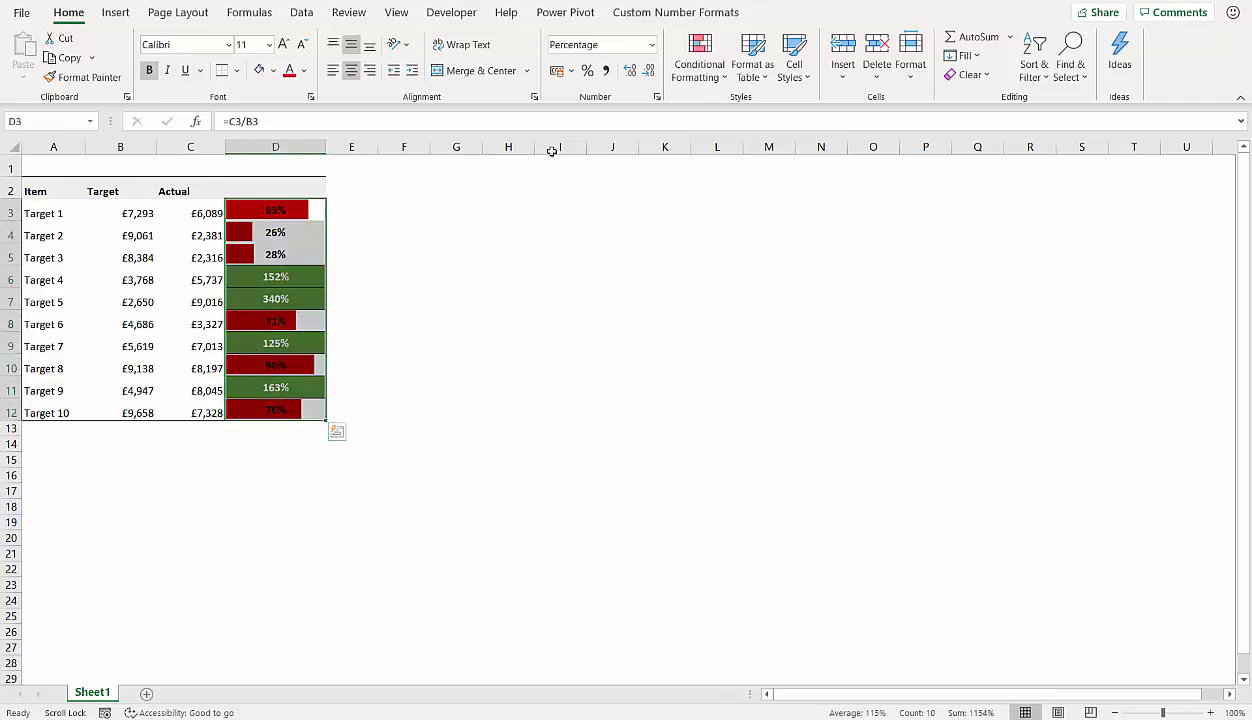
pyautogui.click(699, 62)
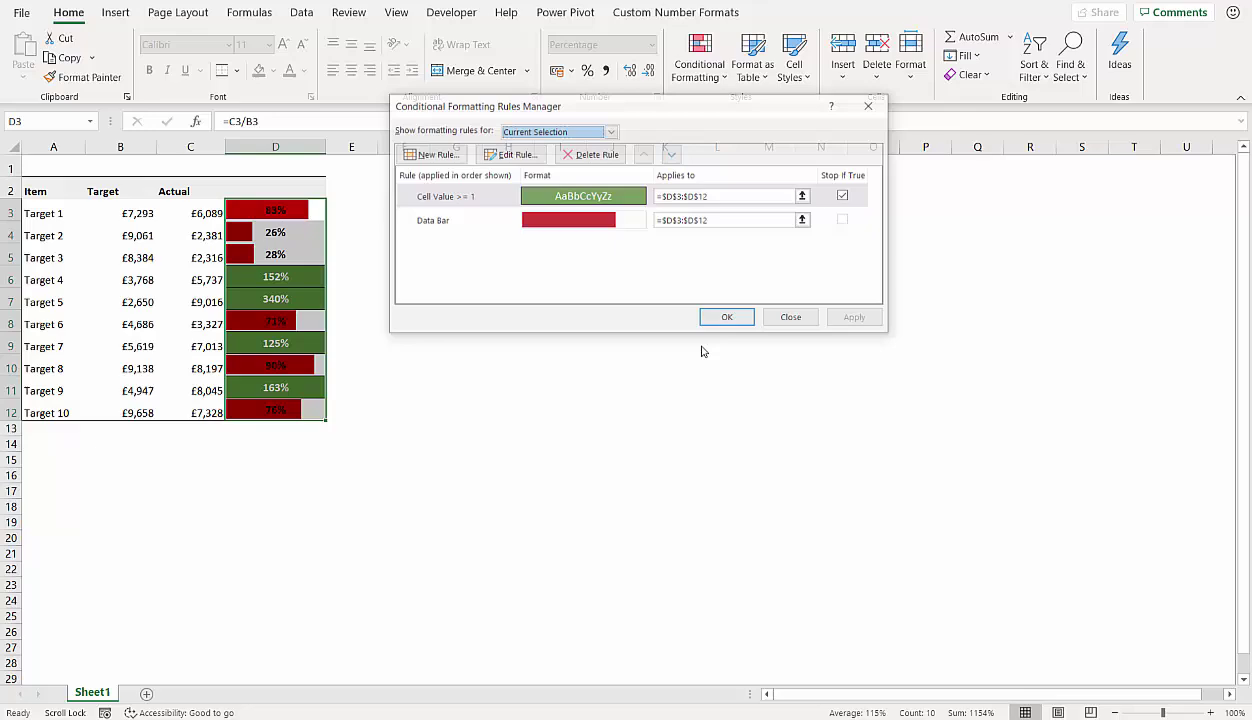
pyautogui.click(455, 196)
pyautogui.click(505, 158)
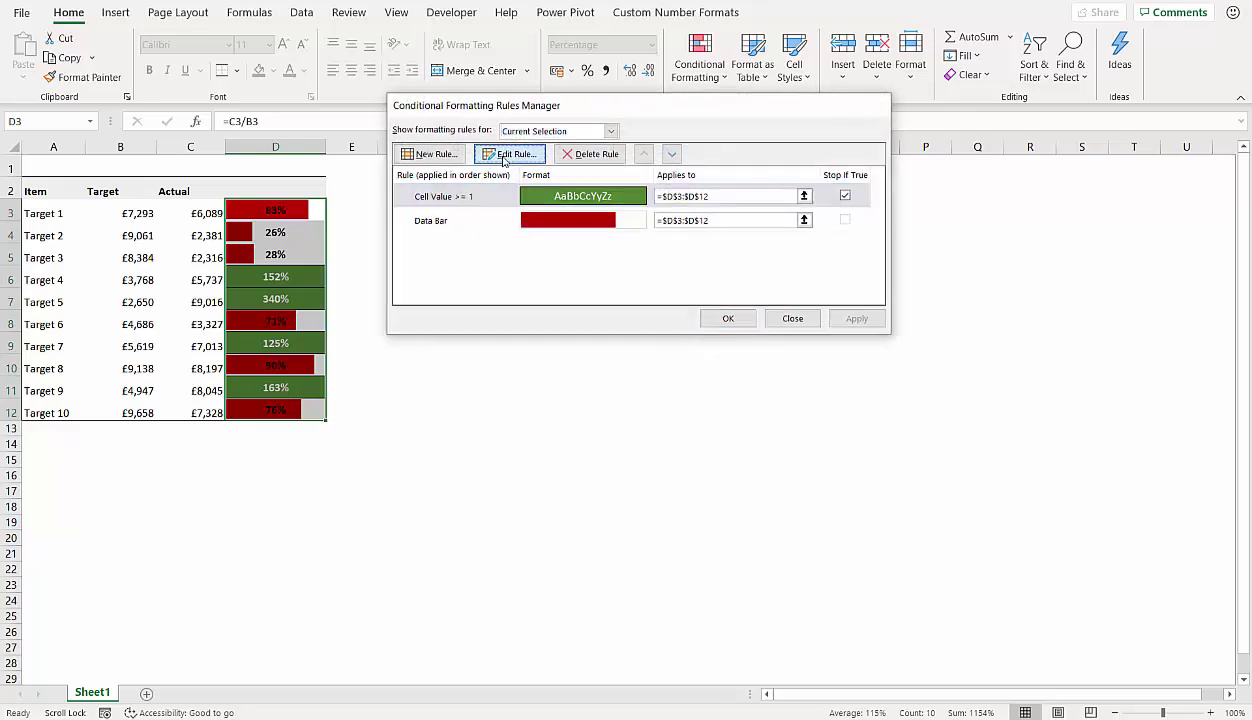
pyautogui.click(667, 313)
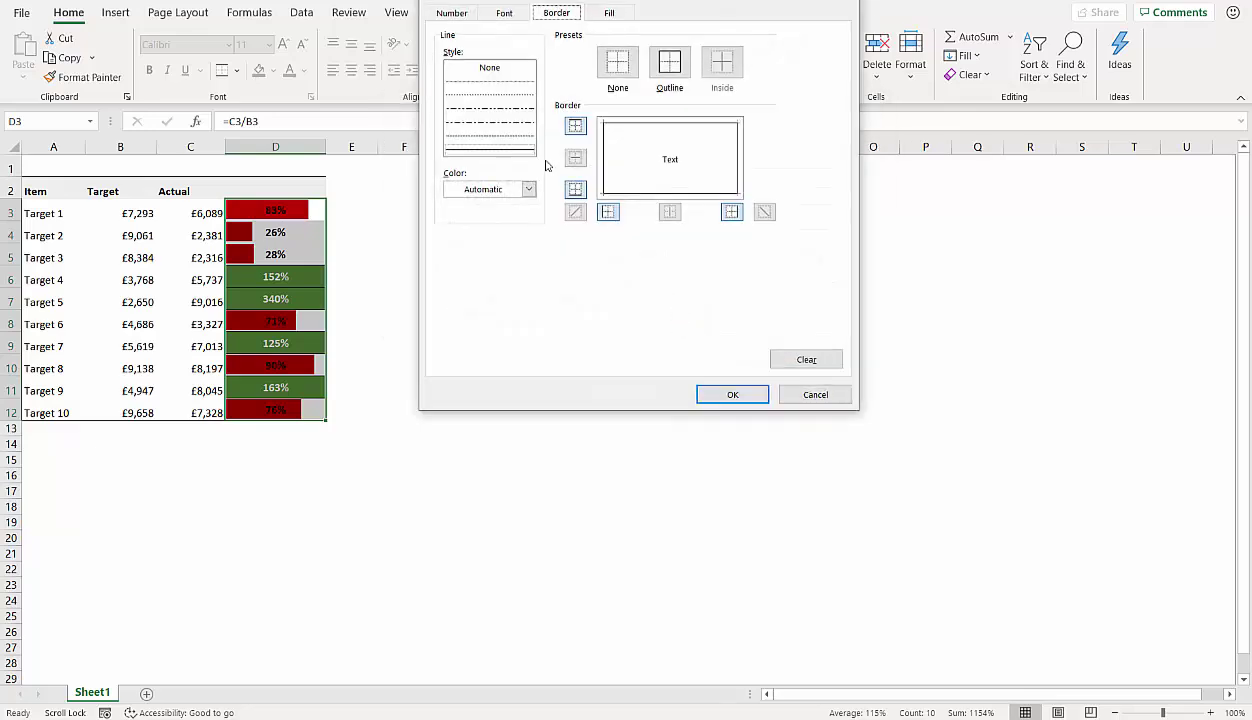
pyautogui.click(526, 189)
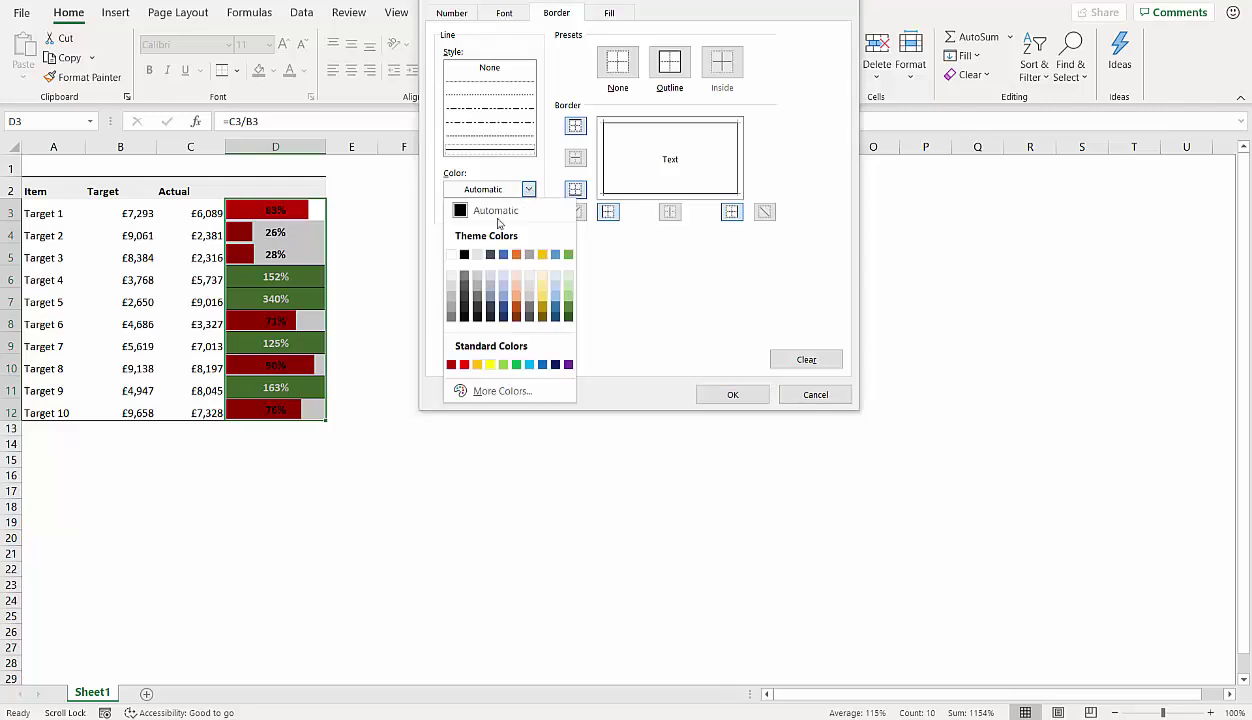
pyautogui.click(451, 256)
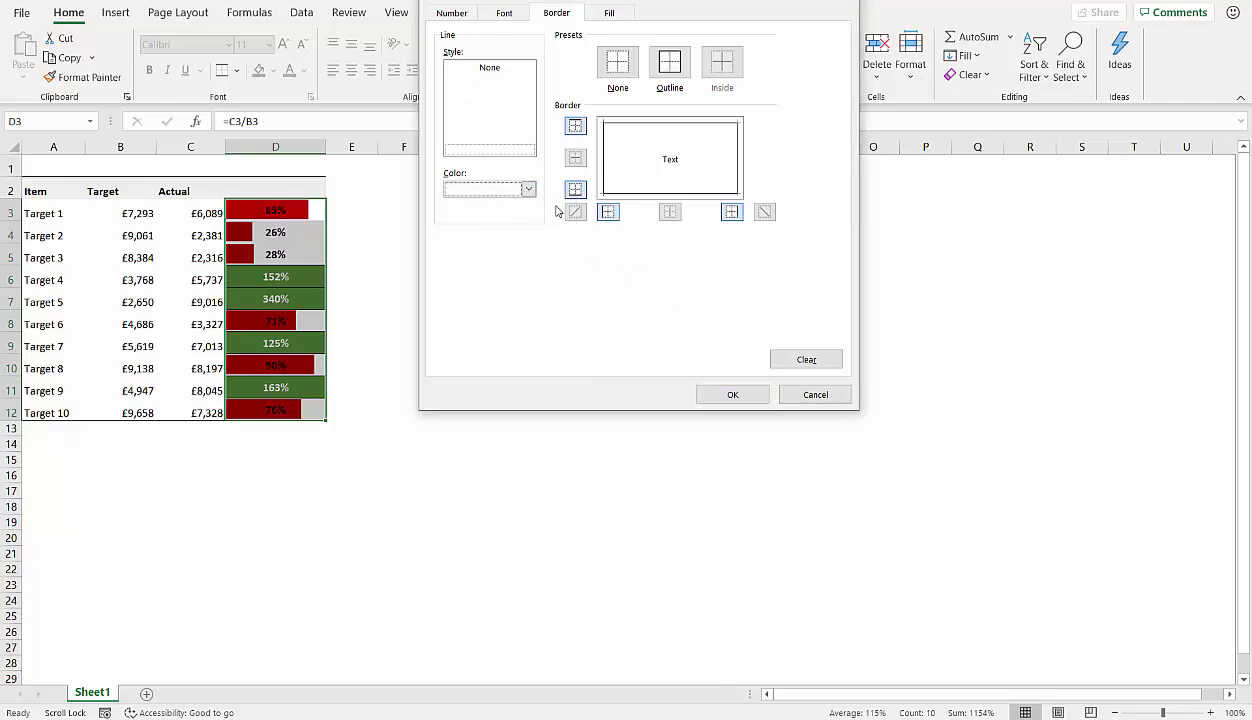
pyautogui.click(670, 64)
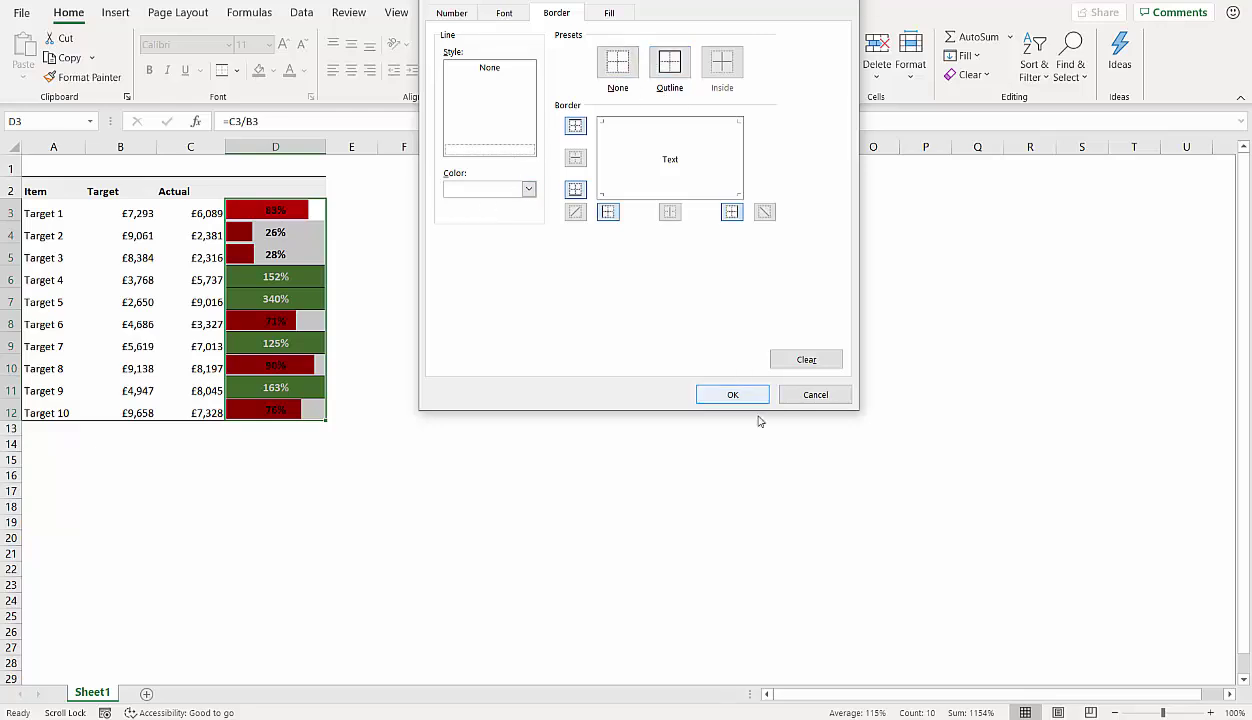
pyautogui.click(732, 394)
# Step: Save the edited rule and apply the updated conditional formatting to the percentage cells
pyautogui.click(740, 346)
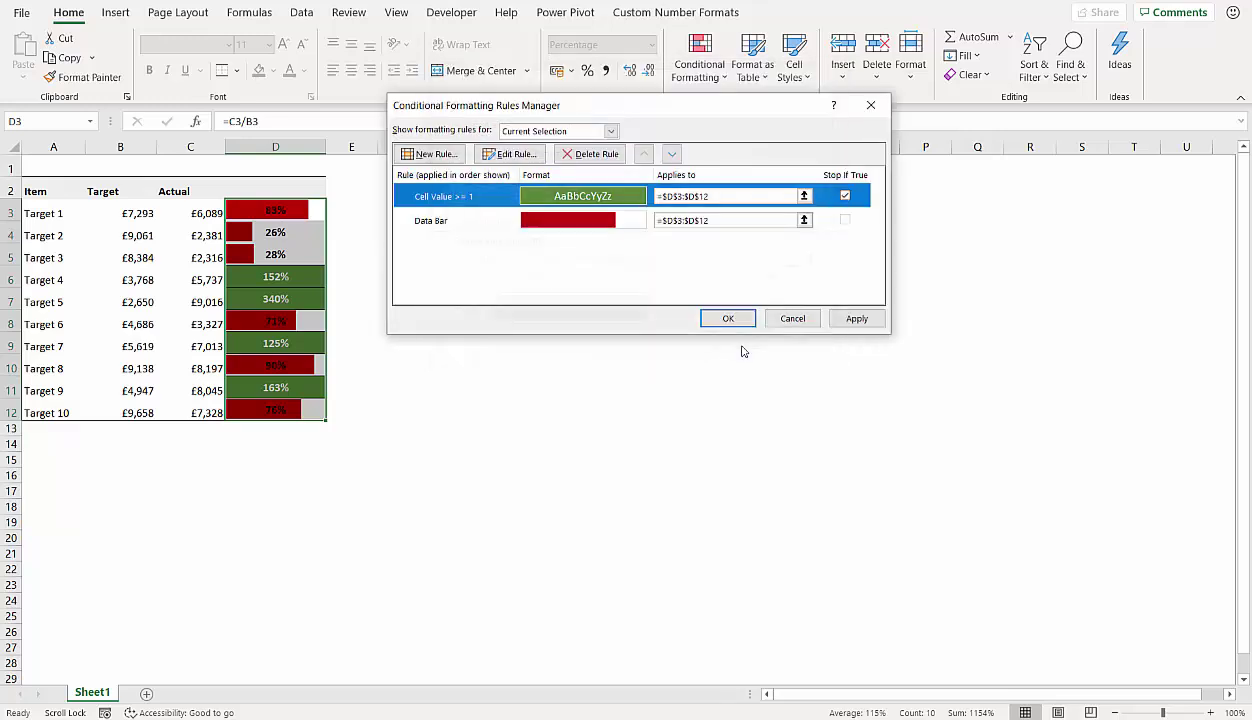
pyautogui.click(848, 317)
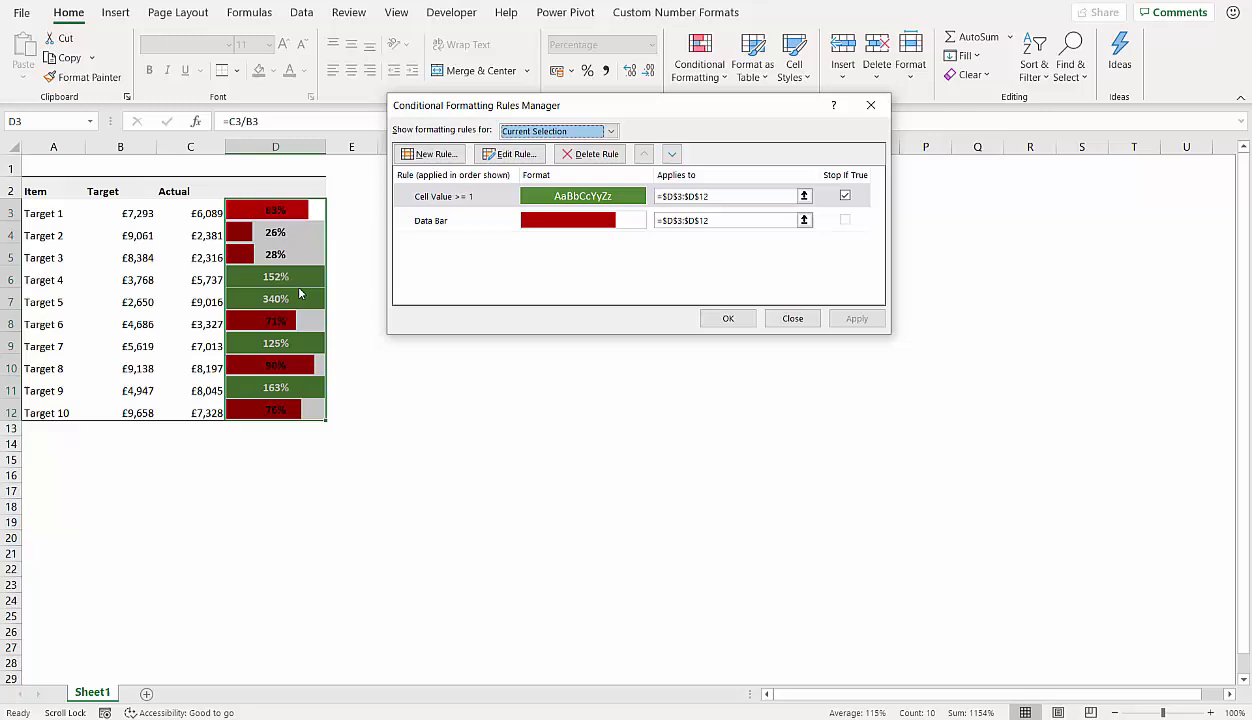
pyautogui.click(738, 319)
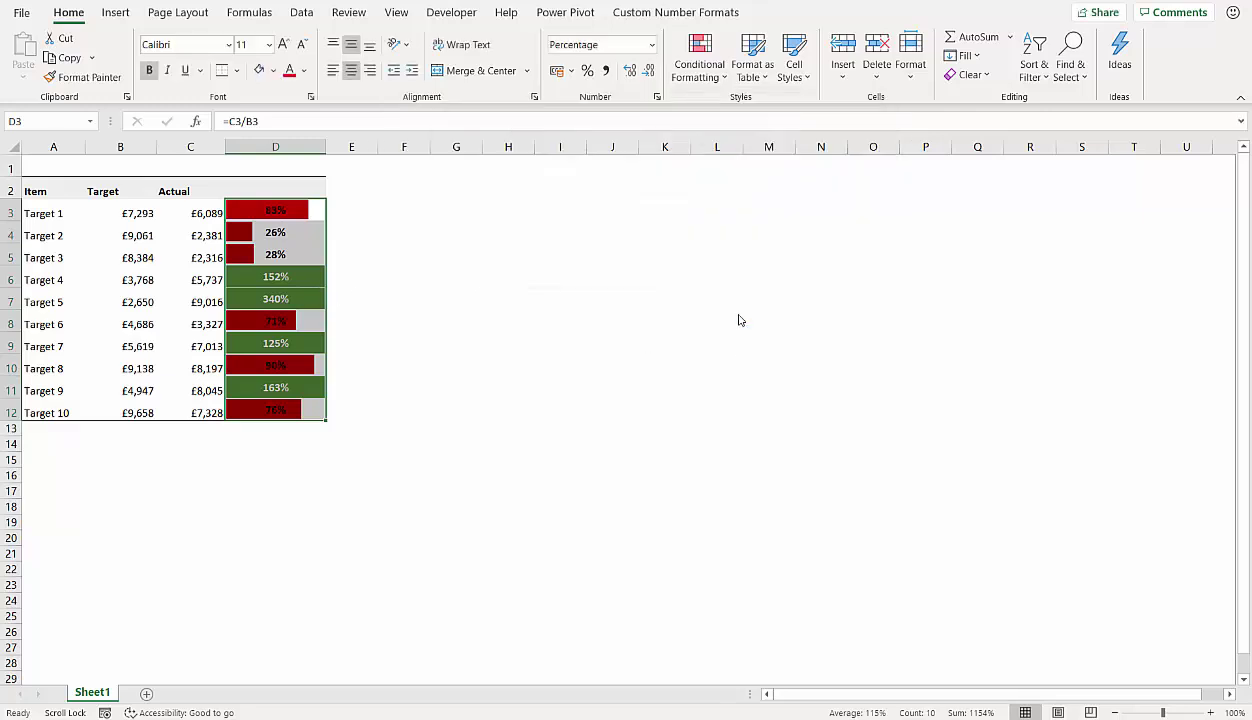
pyautogui.click(349, 296)
# Step: Test the rules by setting the Actual value to 9000 for Target 2 and 7300 for Target 1
pyautogui.click(192, 240)
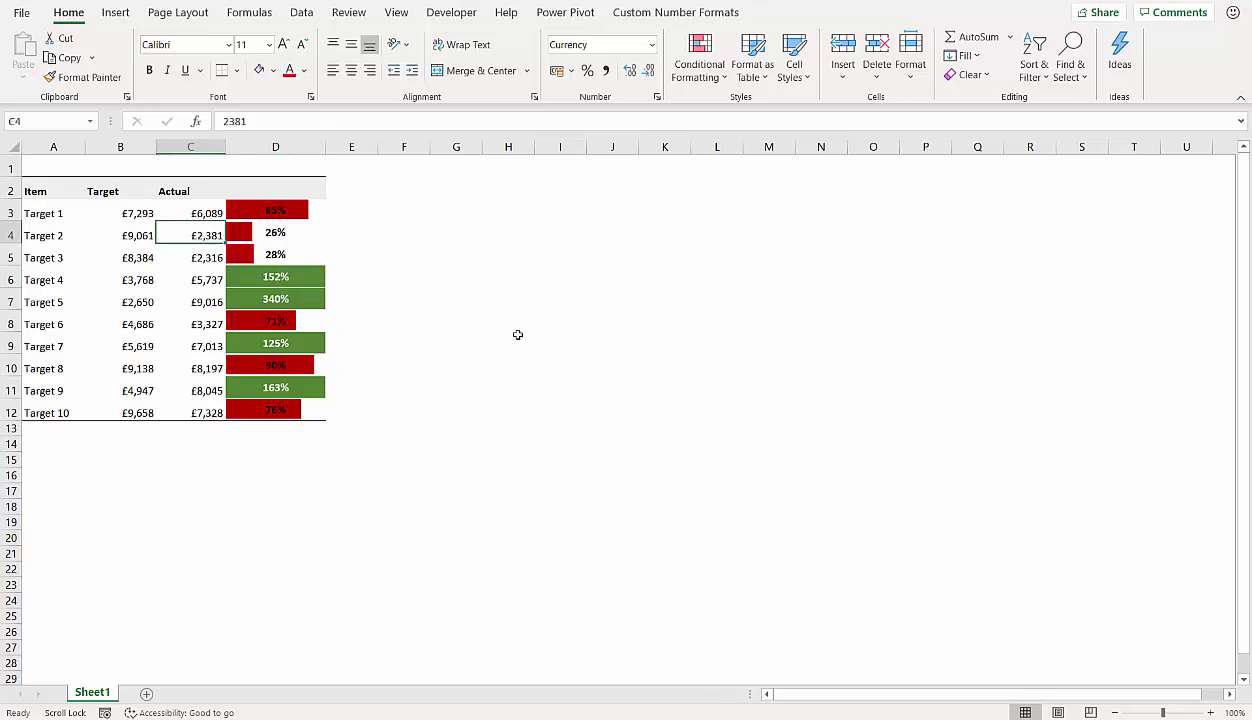
pyautogui.write('9,00')
pyautogui.write('000')
pyautogui.press('Return')
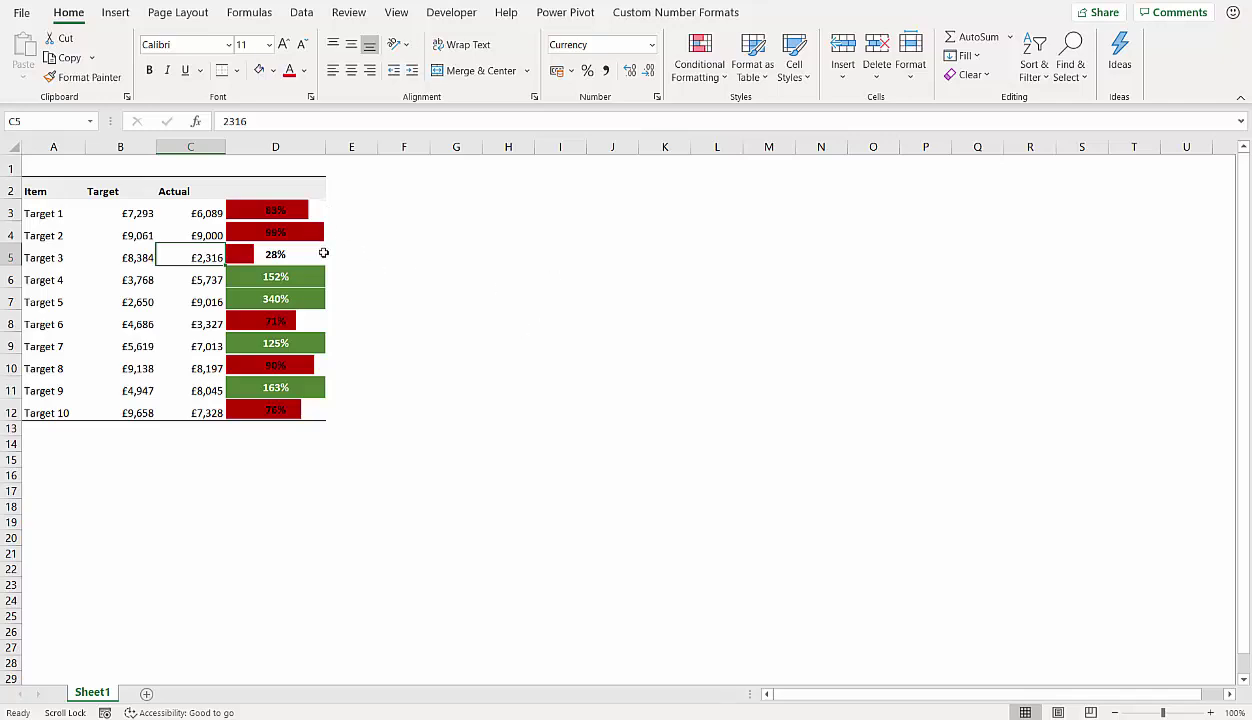
pyautogui.click(208, 213)
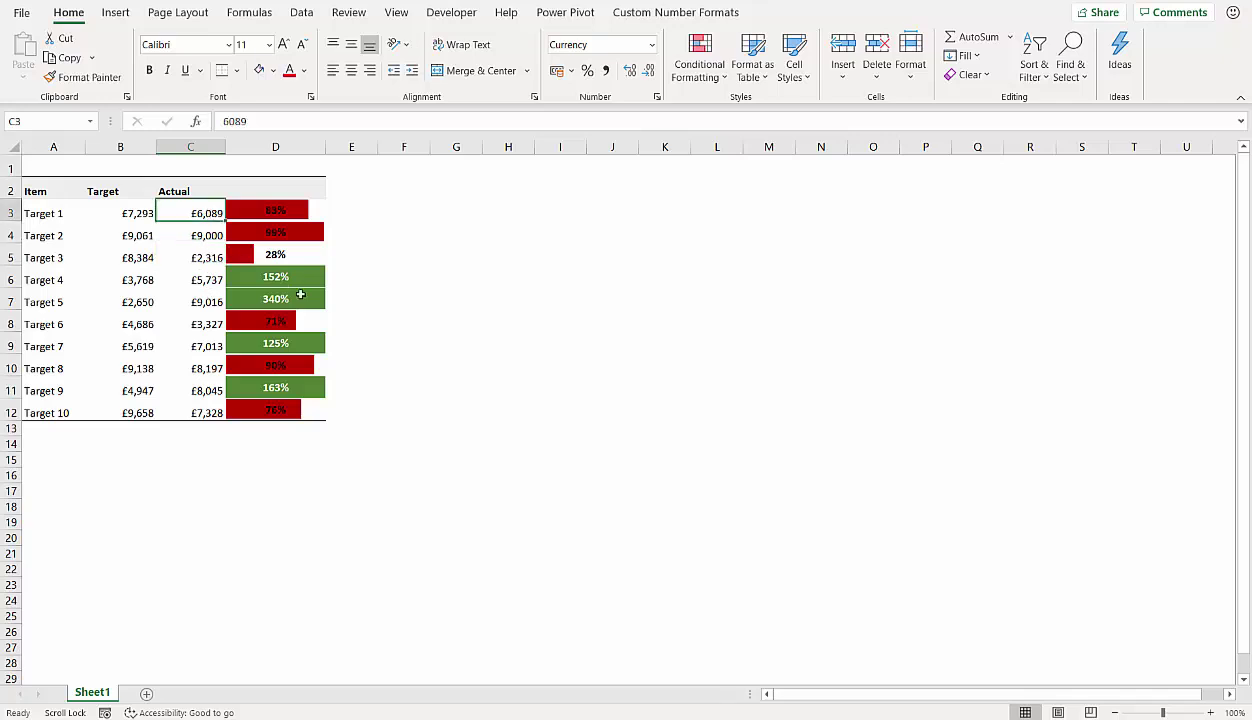
pyautogui.write('7300')
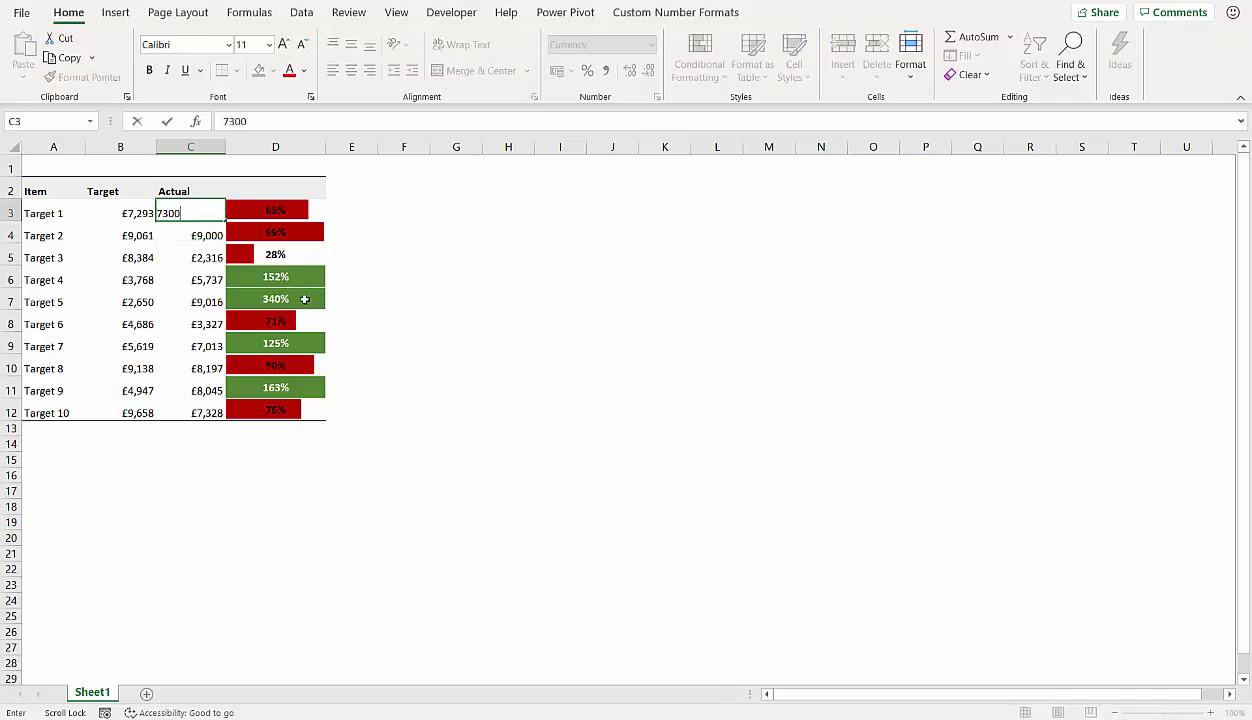
pyautogui.press('Return')
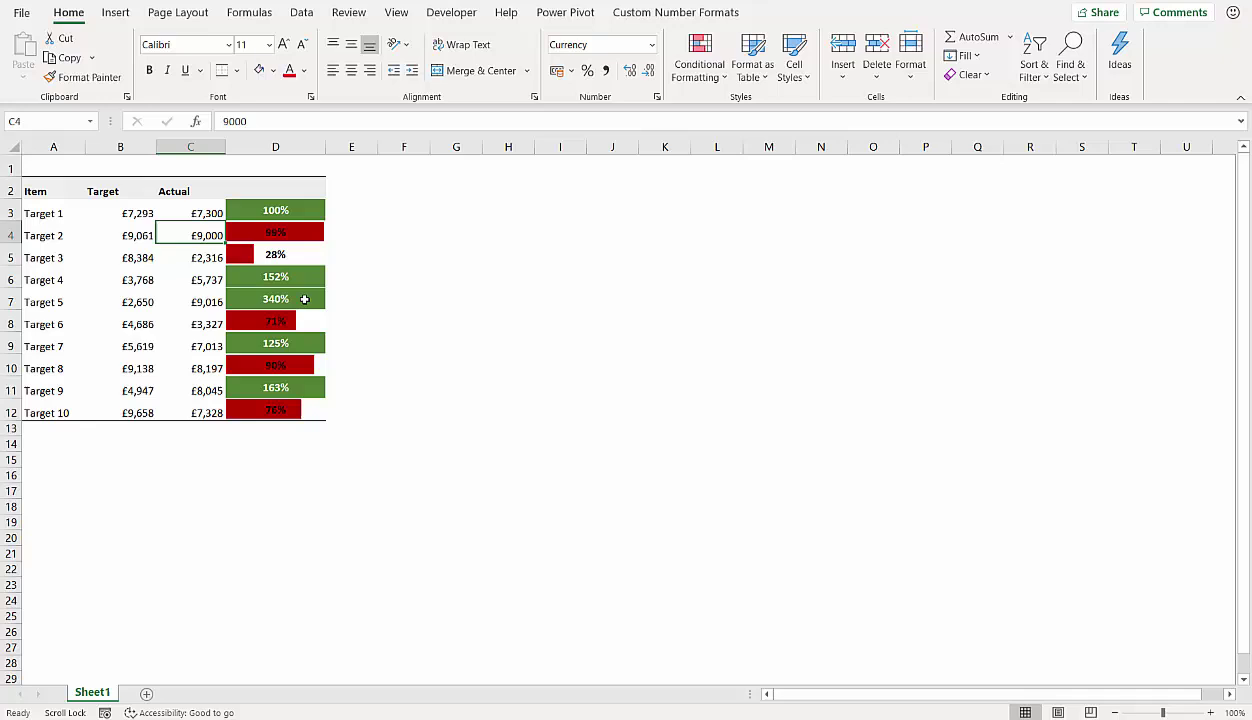